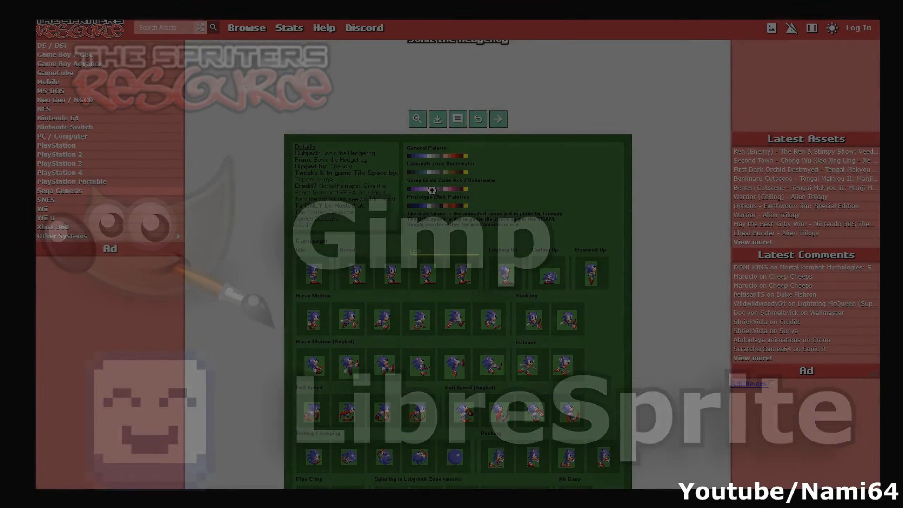
- Copy the Sonic sprite sheet from The Spriters Resource and paste it into GIMP as an image
scroll(448, 238, "down", 3)
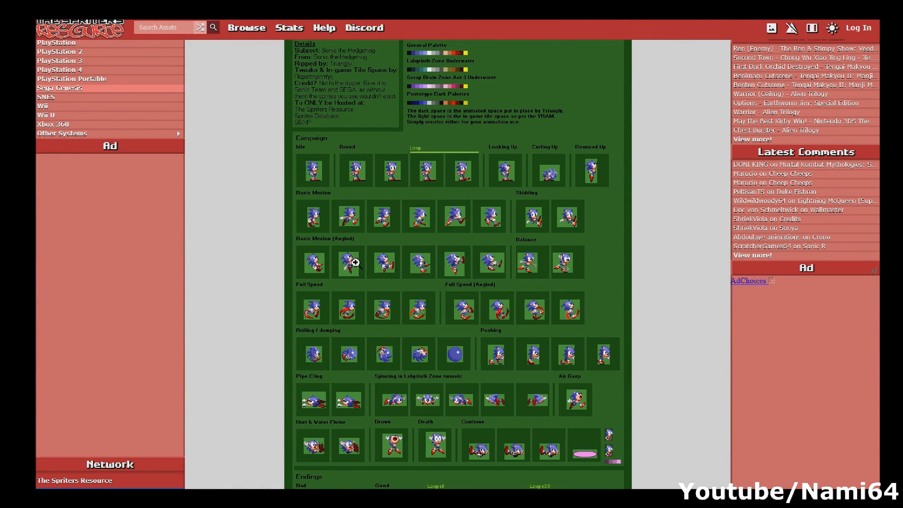
left_click(317, 259)
left_click_drag(560, 169, 409, 304)
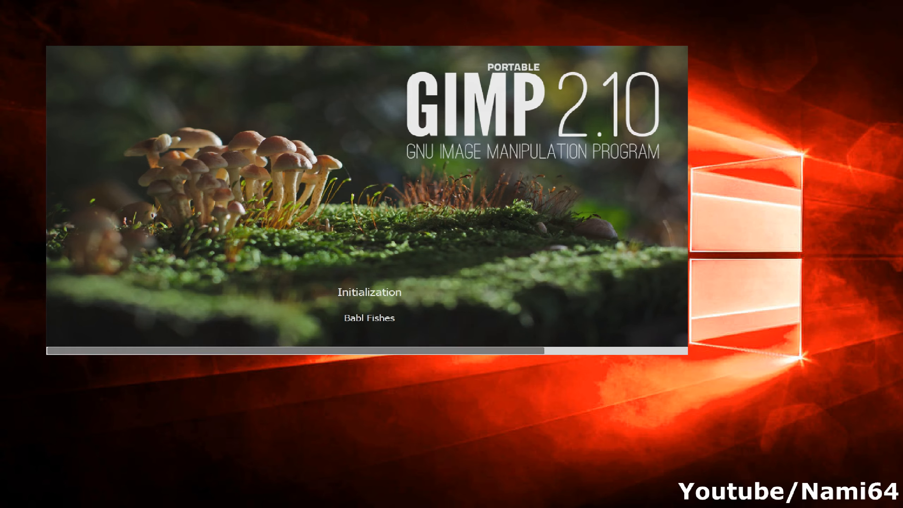
key("ctrl+v")
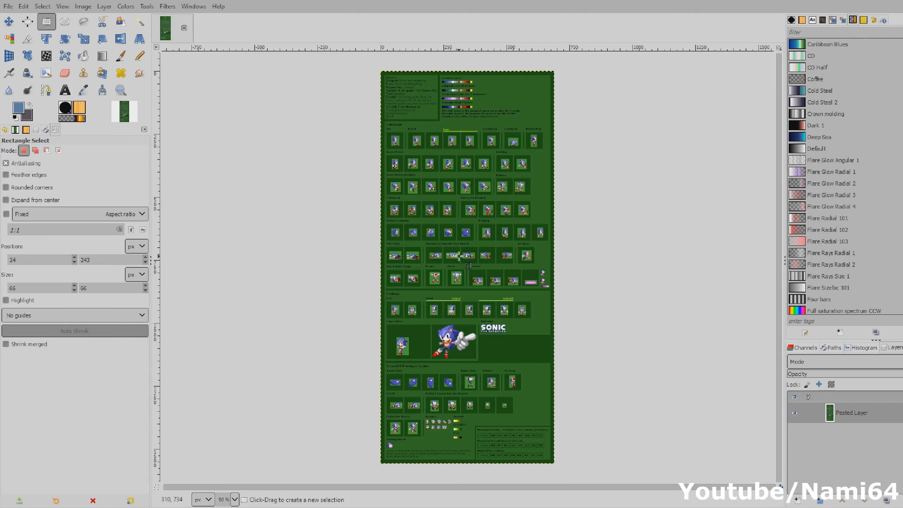
- Select the dark and light green backgrounds behind the sprites by color and cut them to transparency
scroll(458, 256, "up", 4)
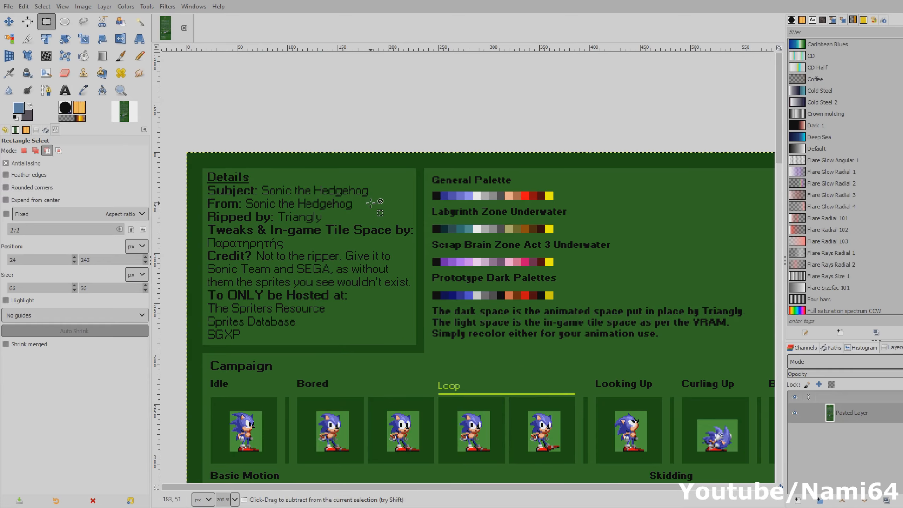
scroll(359, 320, "down", 5)
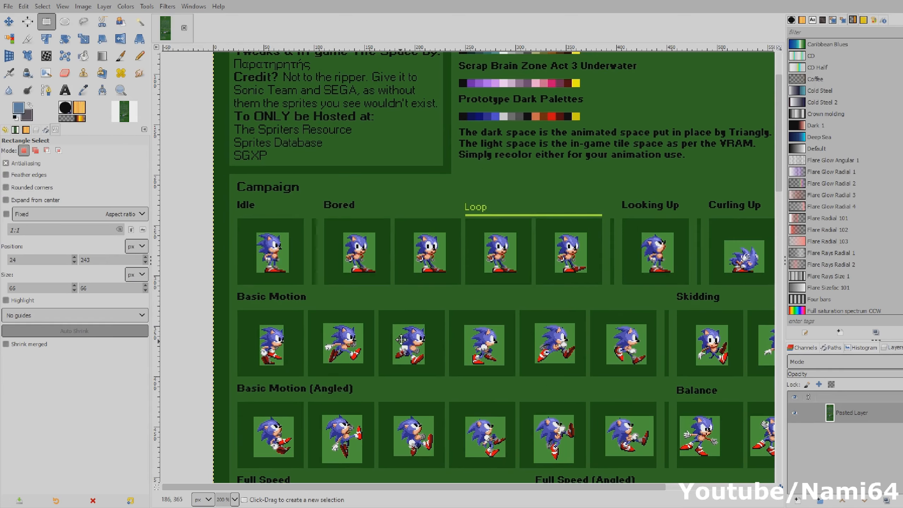
scroll(401, 340, "down", 4)
key("shift+o")
scroll(306, 162, "up", 2)
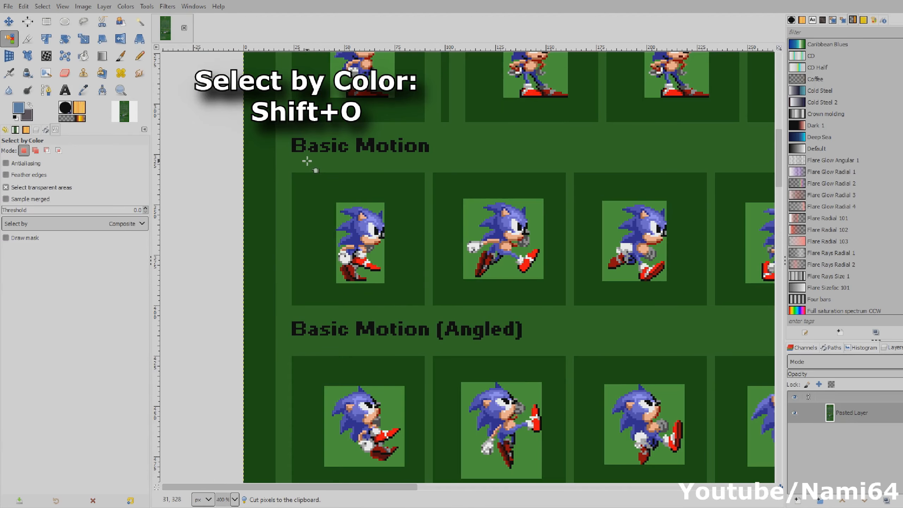
left_click(314, 189)
key("ctrl+c")
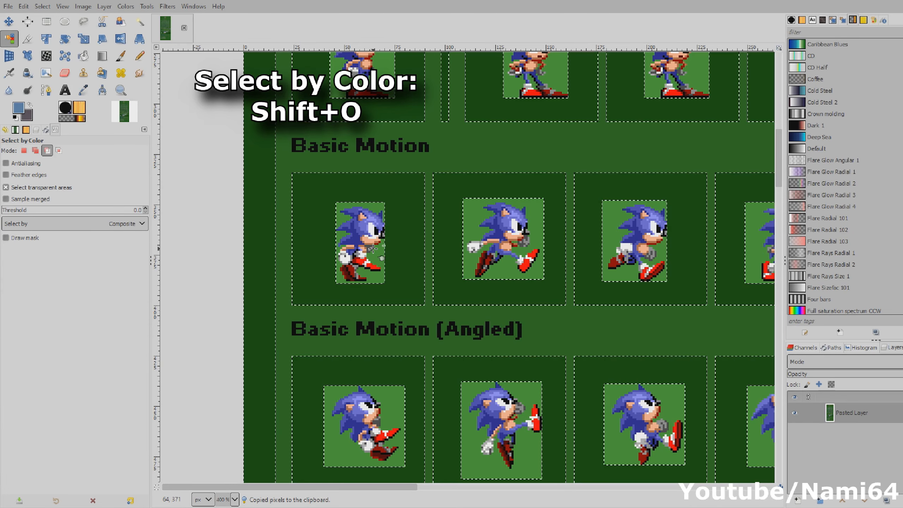
key("ctrl+x")
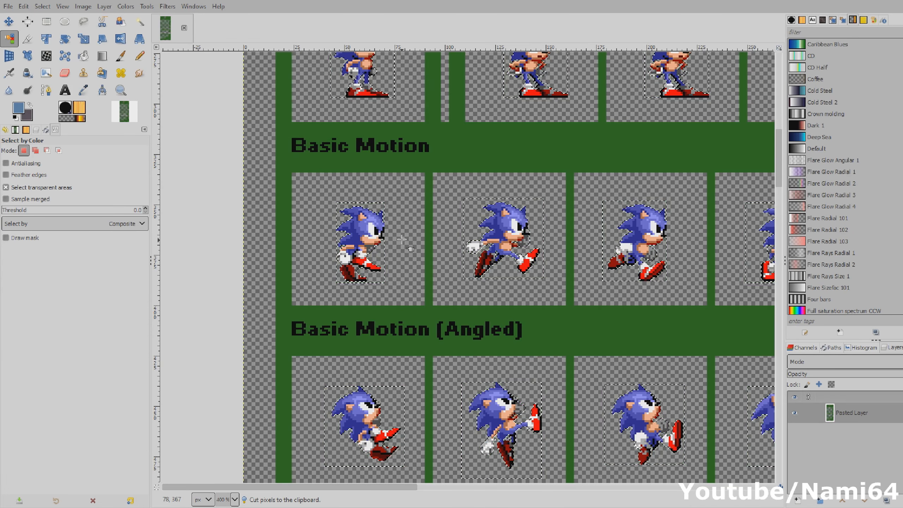
- Copy the first Basic Motion sprite using a 66 × 66 px rectangular selection that fits its cell
key("r")
left_click(402, 240)
left_click_drag(300, 172, 431, 304)
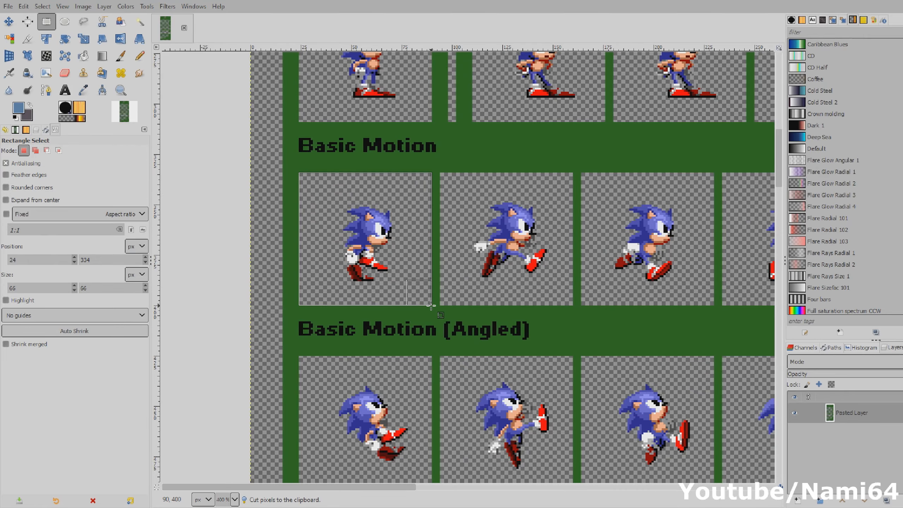
key("ctrl+v")
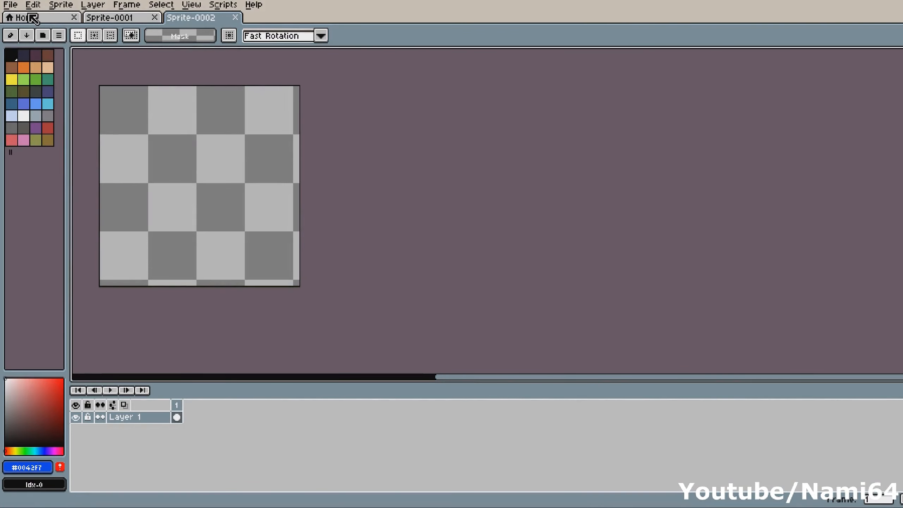
- In LibreSprite, create a new 66 × 66 px RGBA sprite with a transparent background
left_click(10, 4)
left_click(21, 19)
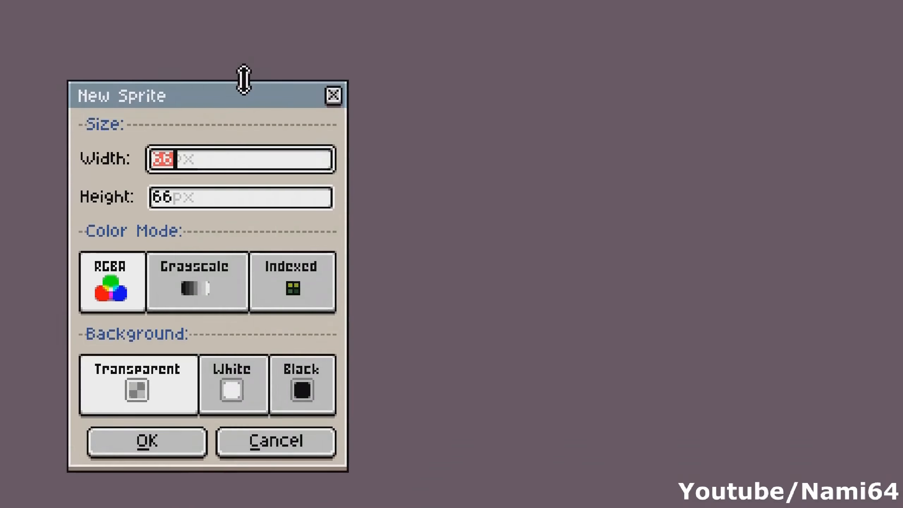
left_click(158, 439)
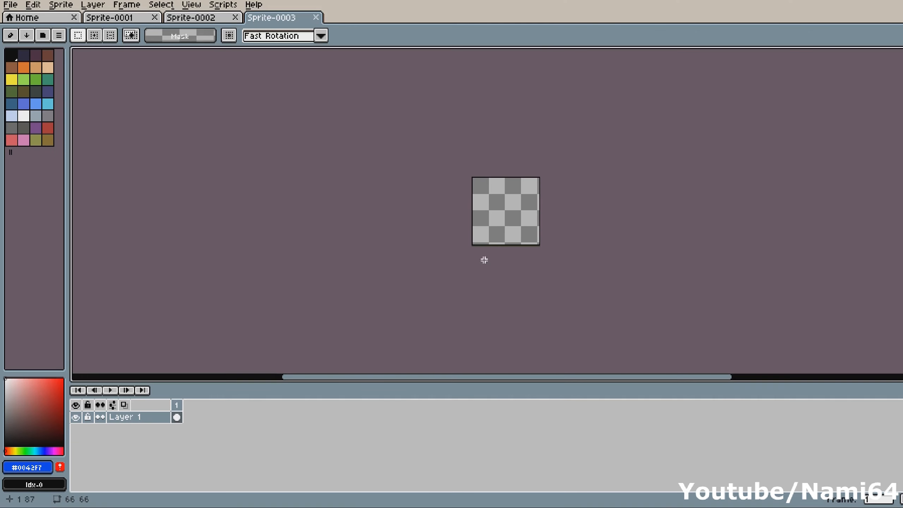
- Paste the copied first running pose into frame 1 and commit its placement
scroll(519, 206, "up", 2)
key("ctrl+v")
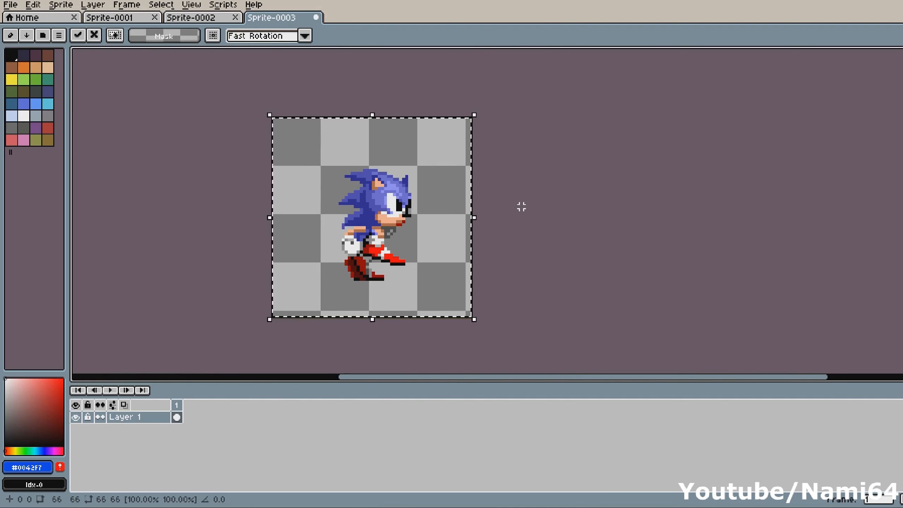
key("Return")
left_click_drag(520, 206, 414, 208)
- Add eleven empty frames after frame 1 to give the timeline twelve frames
left_click(135, 6)
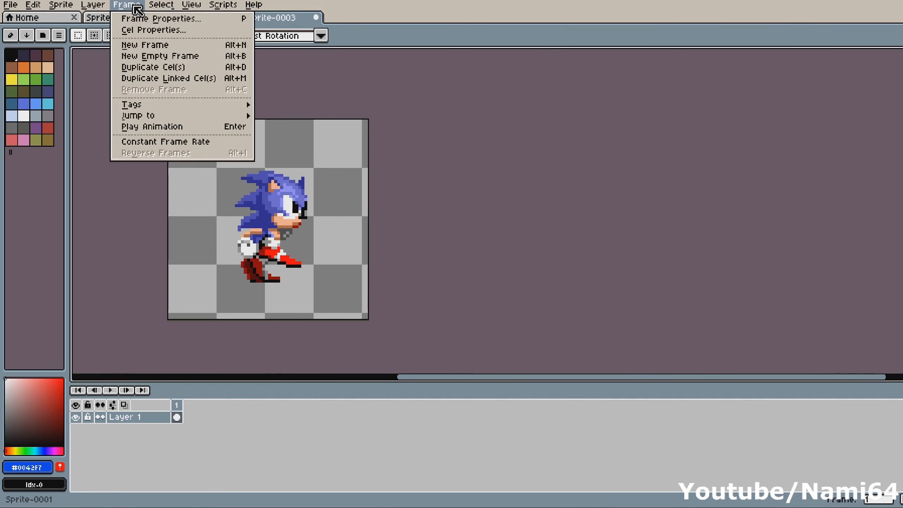
left_click(168, 58)
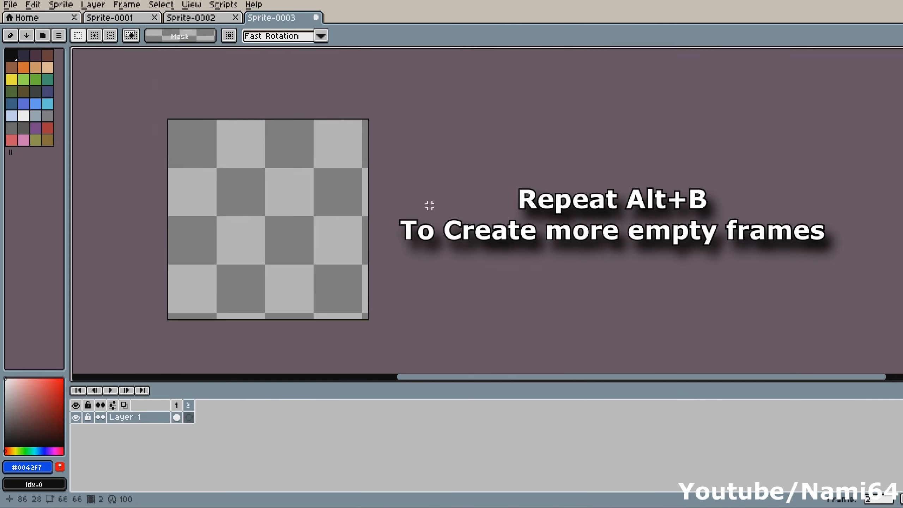
key("alt+b")
key("alt+b")
key("alt+b")
key("alt+b")
key("alt+b")
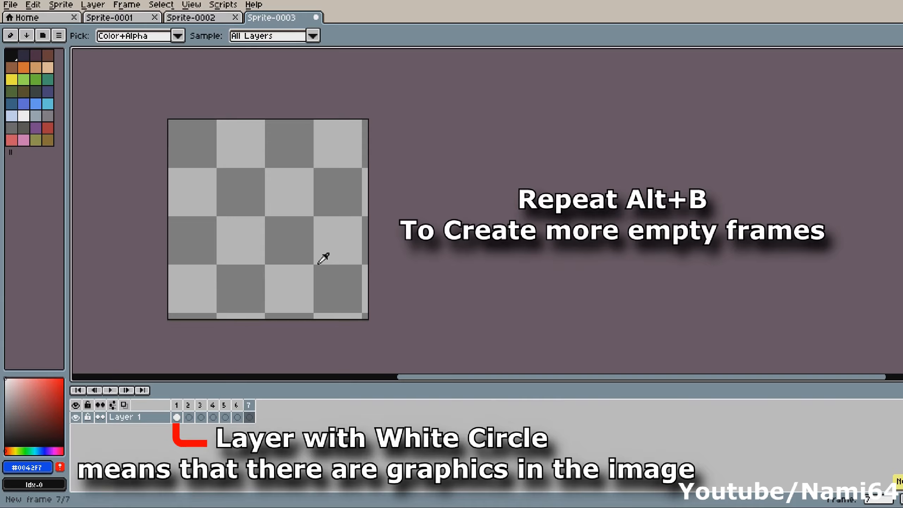
key("alt+b")
key("alt+b")
key("alt+b")
key("alt+b")
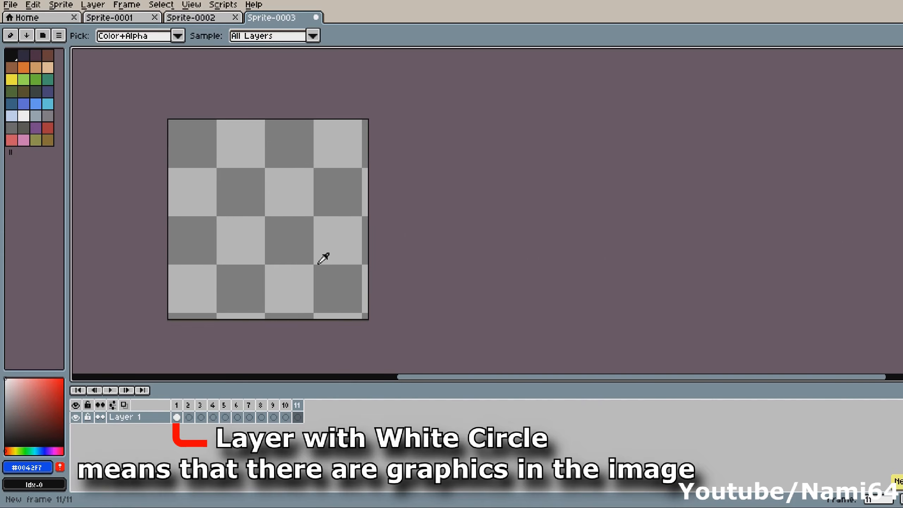
key("alt+b")
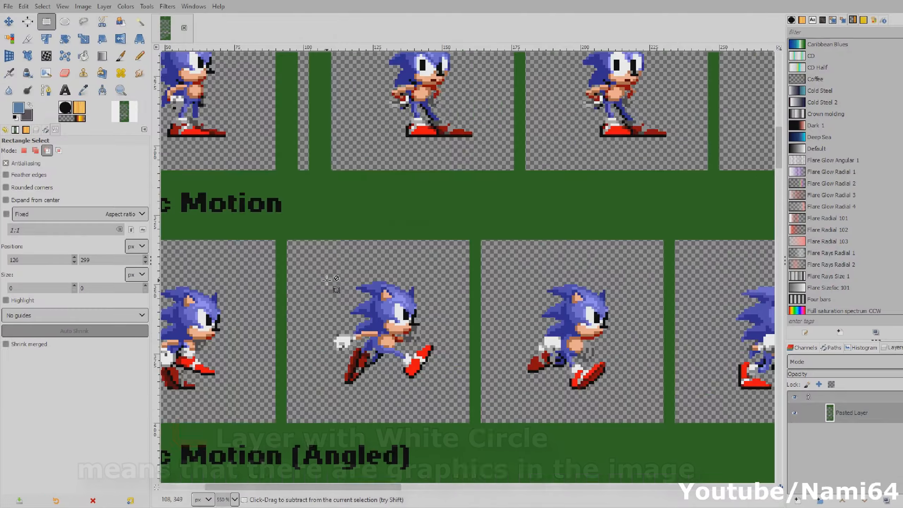
- Copy the second and third Basic Motion cells from GIMP, each 66 × 66 px, and paste them into LibreSprite frames 3 and 5
scroll(238, 162, "up", 2)
left_click_drag(238, 162, 420, 344)
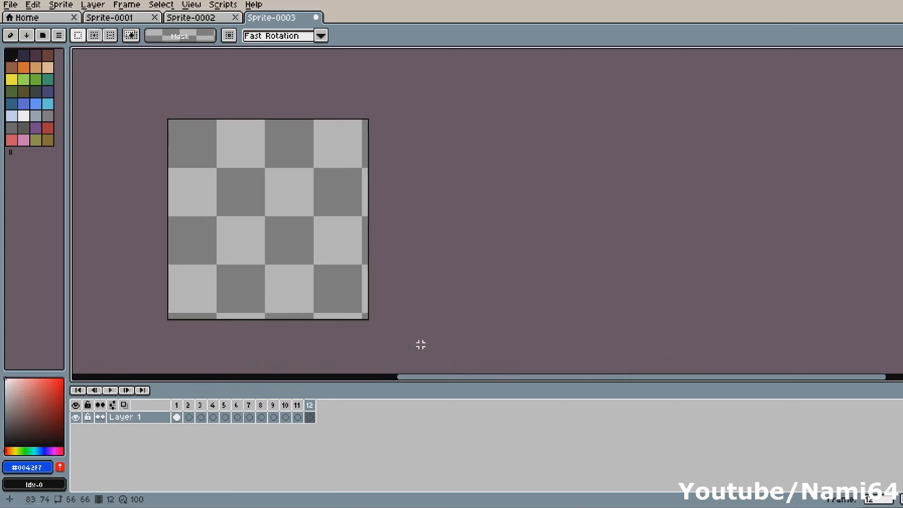
left_click(201, 417)
key("ctrl+v")
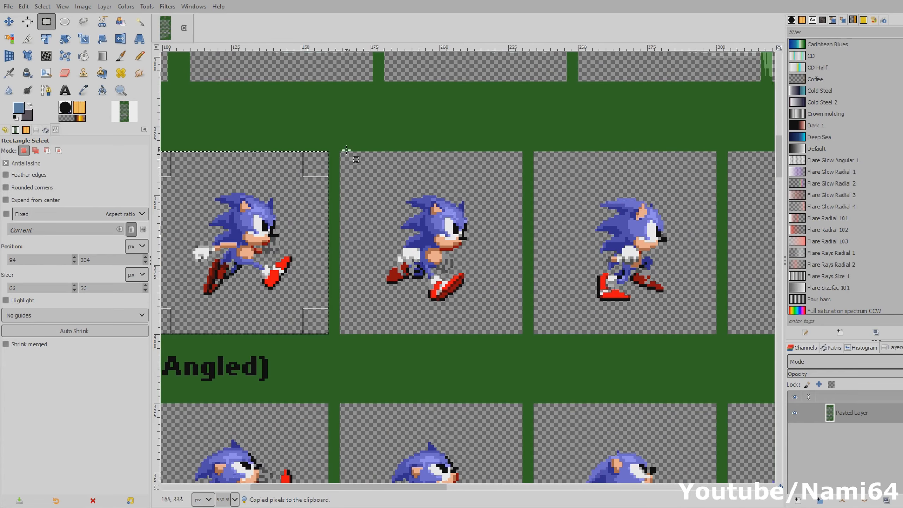
left_click_drag(340, 149, 522, 335)
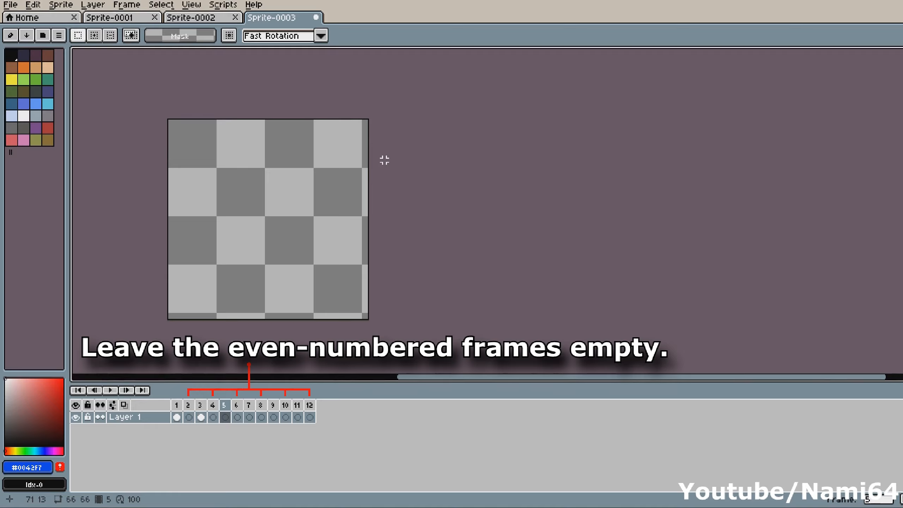
key("ctrl+v")
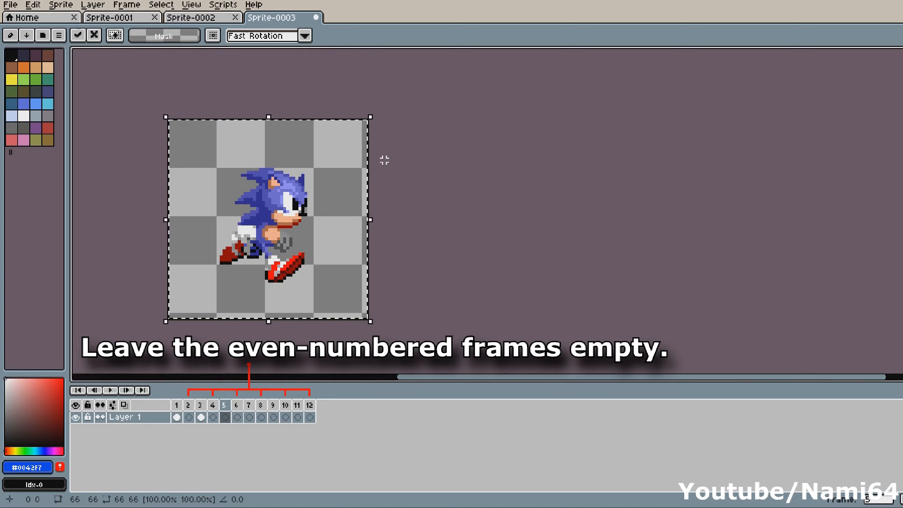
key("ctrl+d")
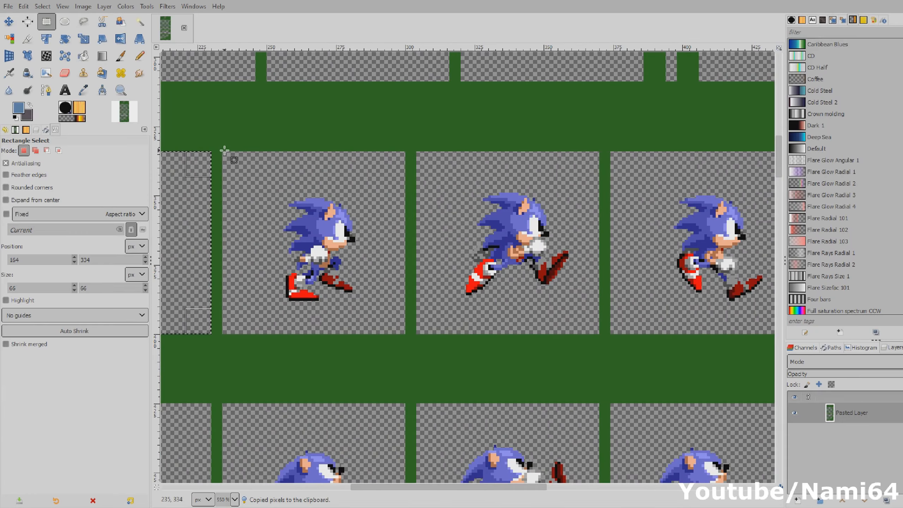
- Copy the fourth and fifth Basic Motion cells from GIMP and paste them into LibreSprite frames 7 and 9
left_click_drag(223, 152, 405, 334)
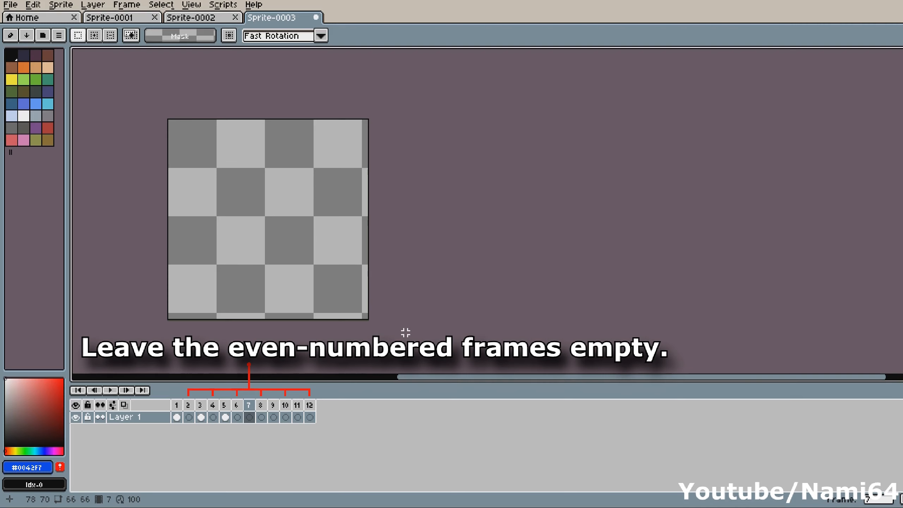
key("ctrl+v")
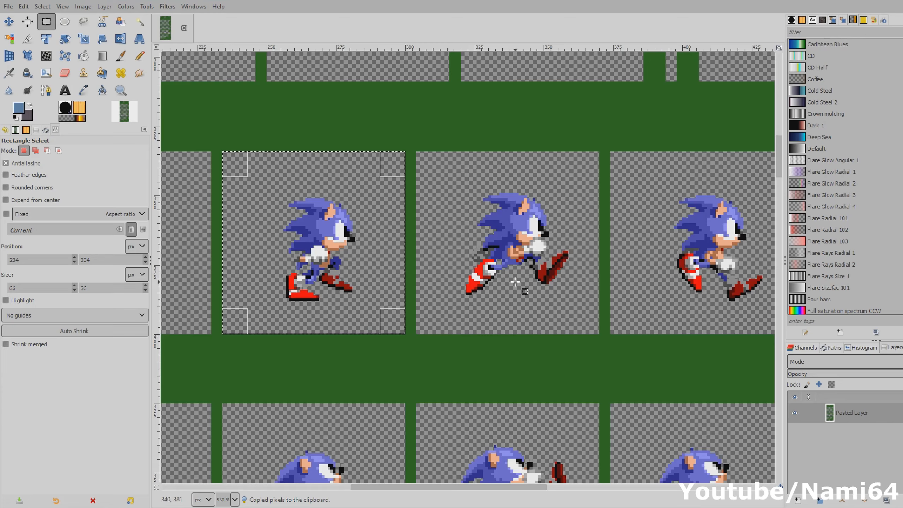
scroll(515, 282, "right", 5)
left_click_drag(236, 153, 419, 336)
left_click_drag(419, 336, 419, 336)
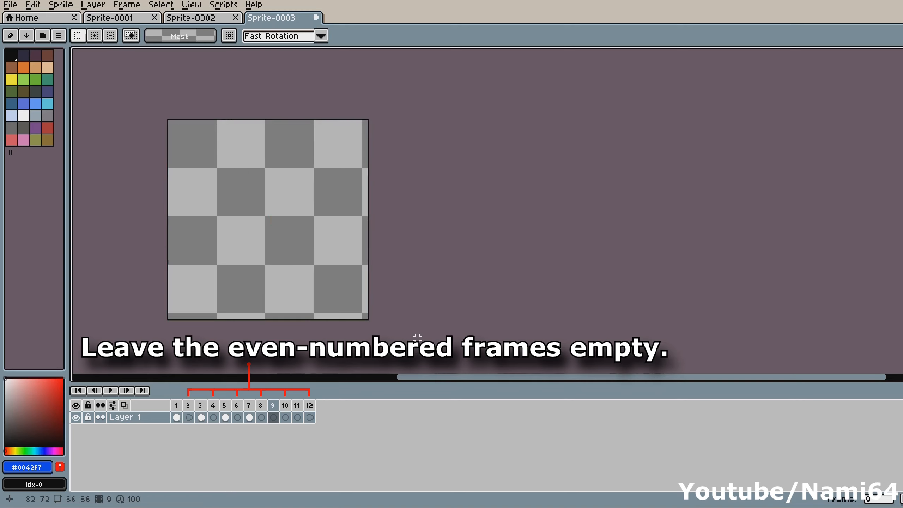
key("ctrl+v")
key("Return")
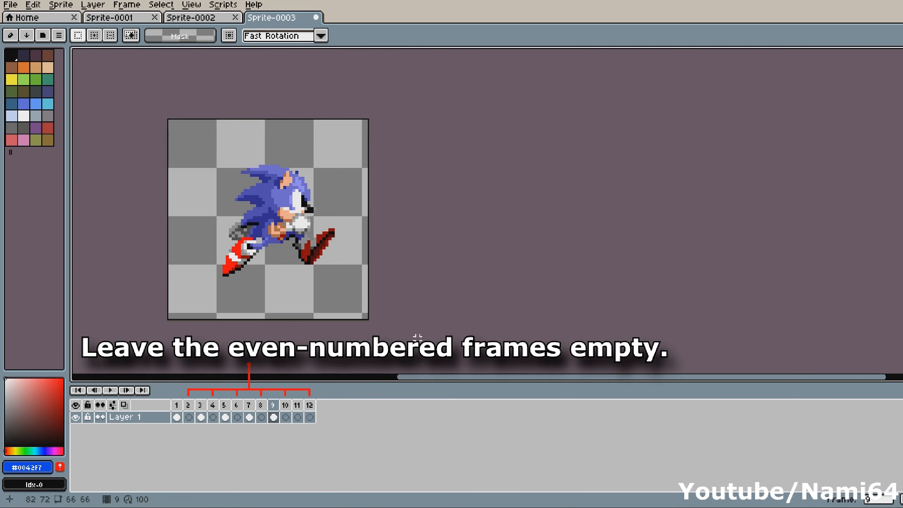
- Copy the sixth Basic Motion cell from GIMP and paste it into LibreSprite frame 11
key("Right")
key("Right")
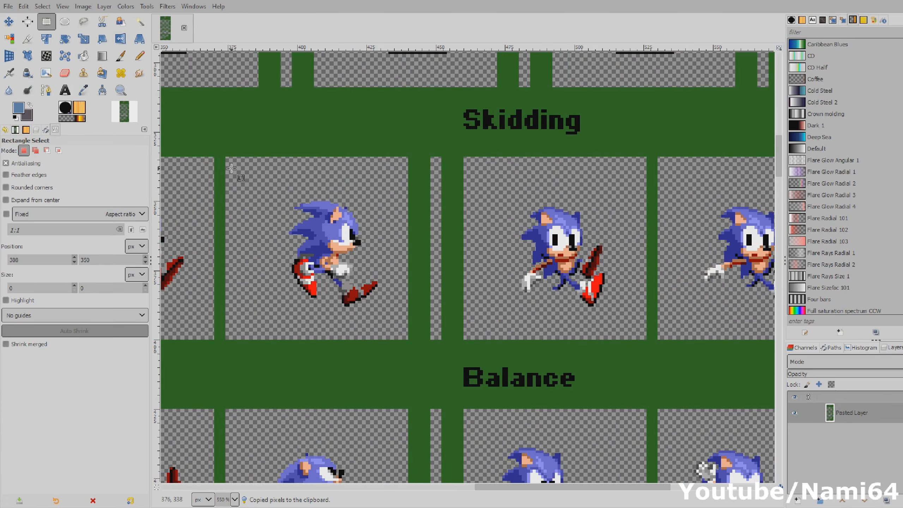
left_click_drag(225, 157, 408, 340)
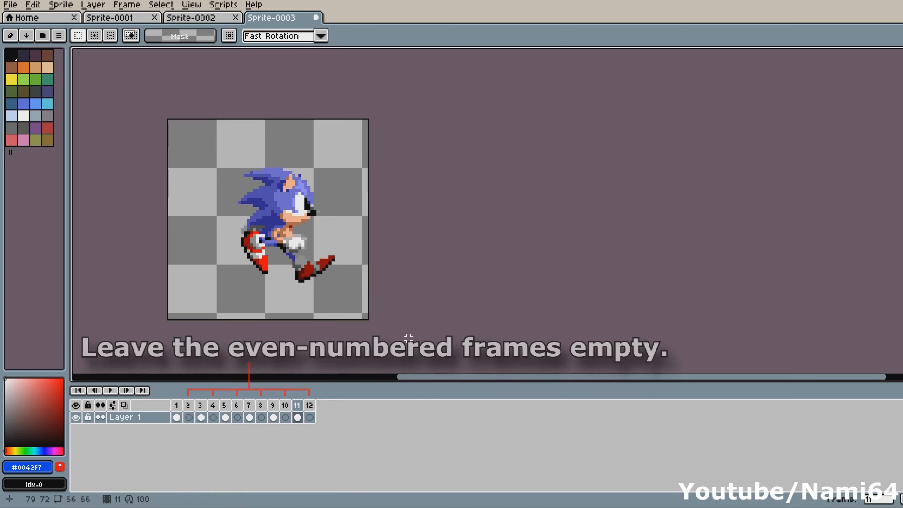
- Preview the running animation without and with onion skinning, and toggle onion skinning back off
key("Return")
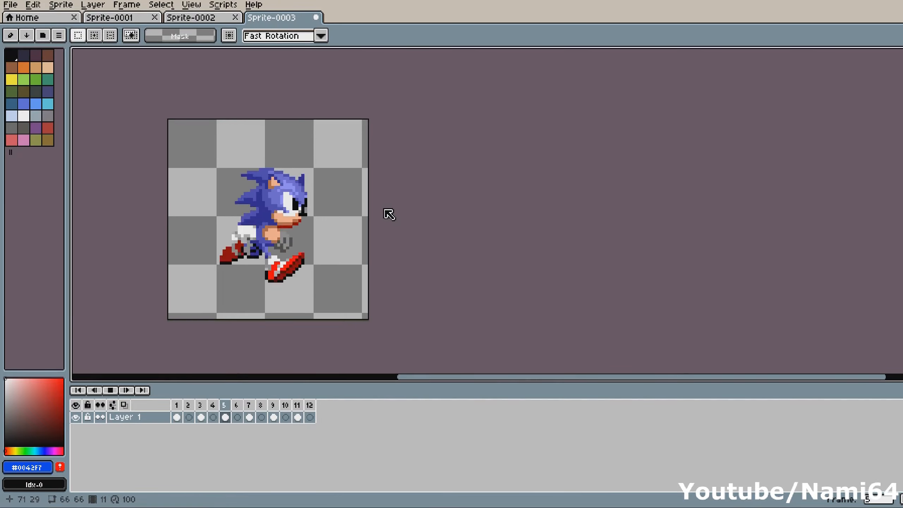
key("Return")
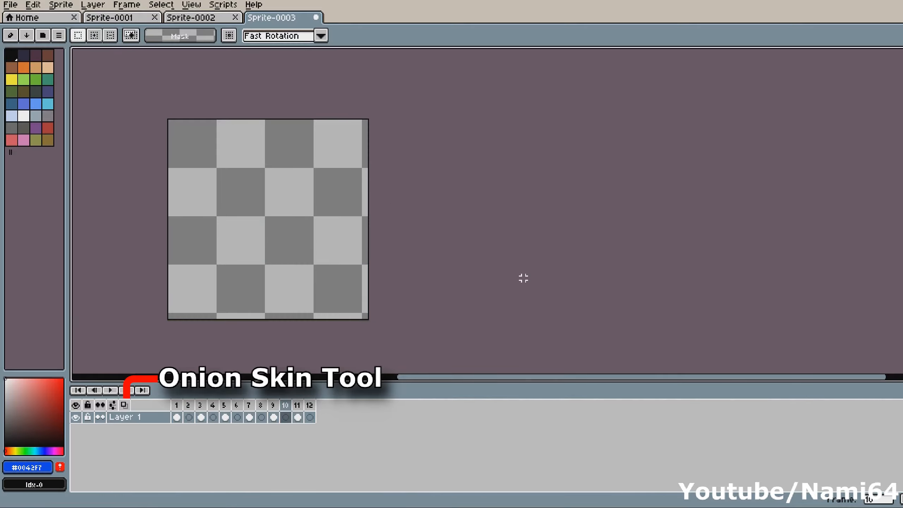
key("F3")
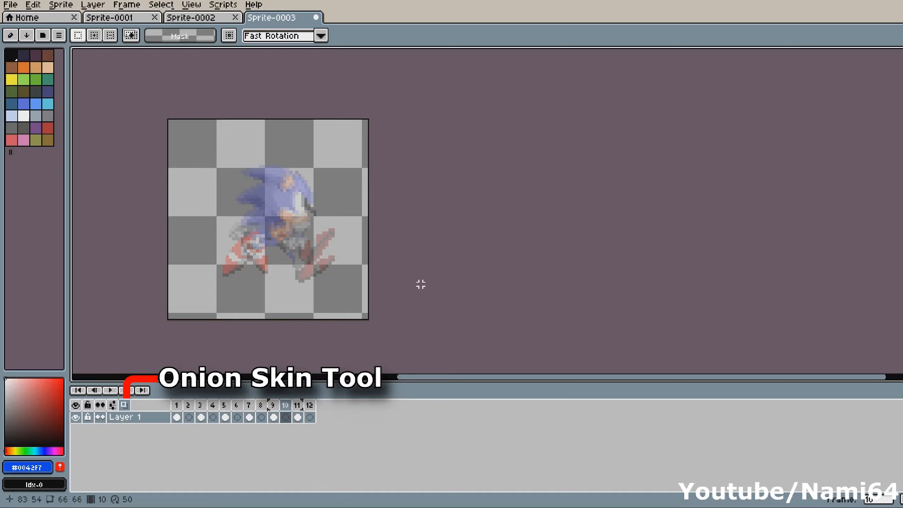
key("Return")
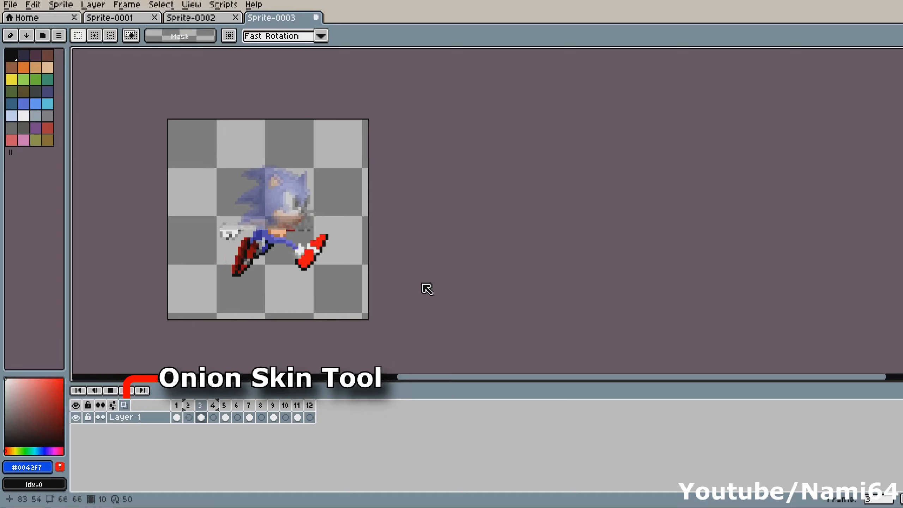
key("Return")
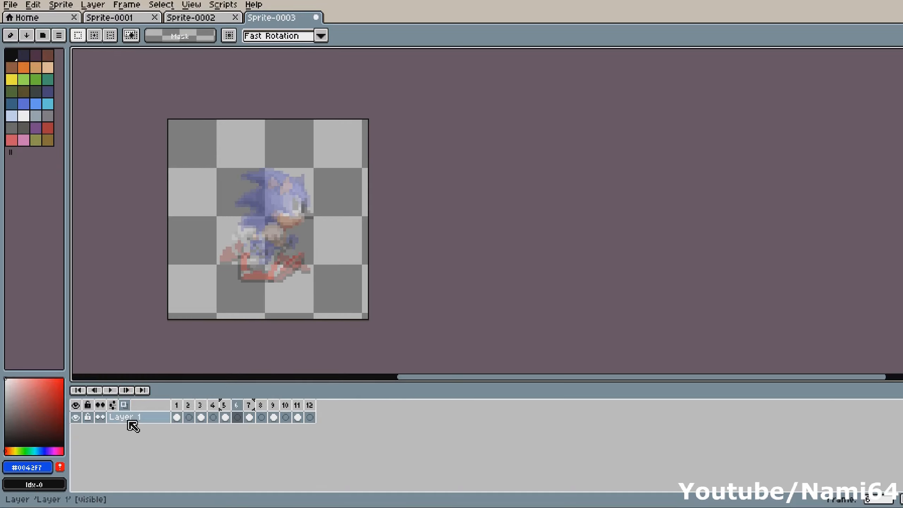
left_click(124, 404)
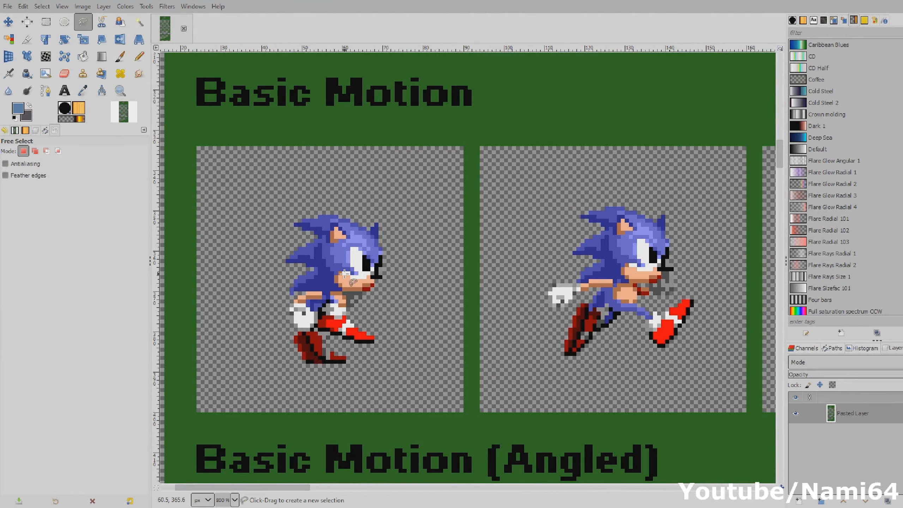
- Switch to GIMP, outline Sonic's head in the first Basic Motion cell with Free Select and copy it
scroll(282, 277, "up", 2)
left_click_drag(290, 304, 273, 300)
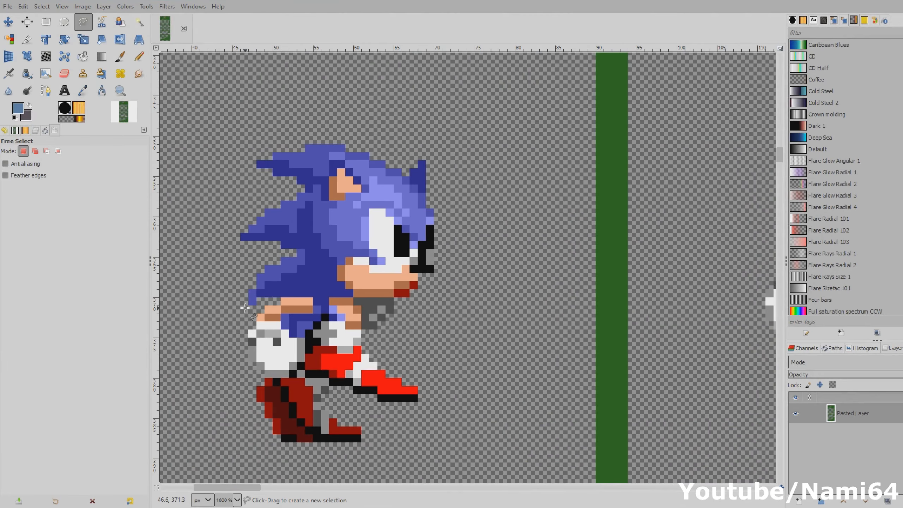
left_click(245, 309)
left_click(273, 297)
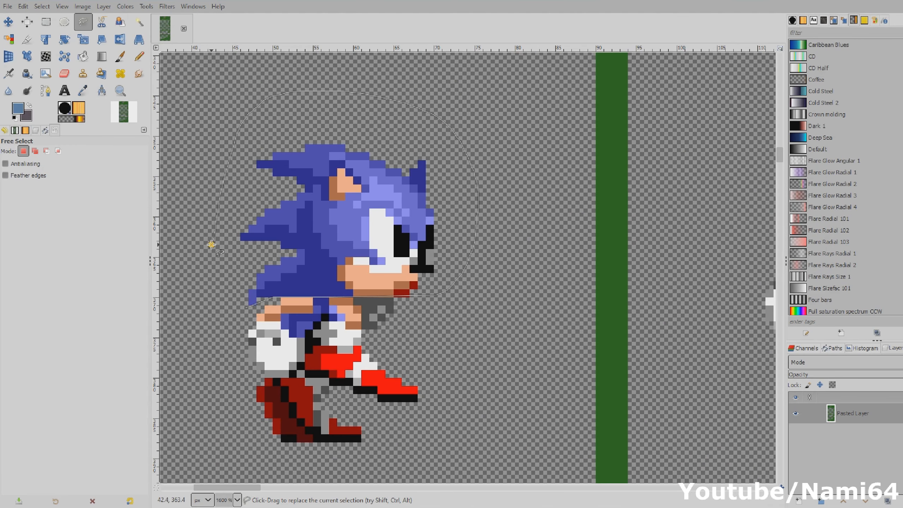
key("Escape")
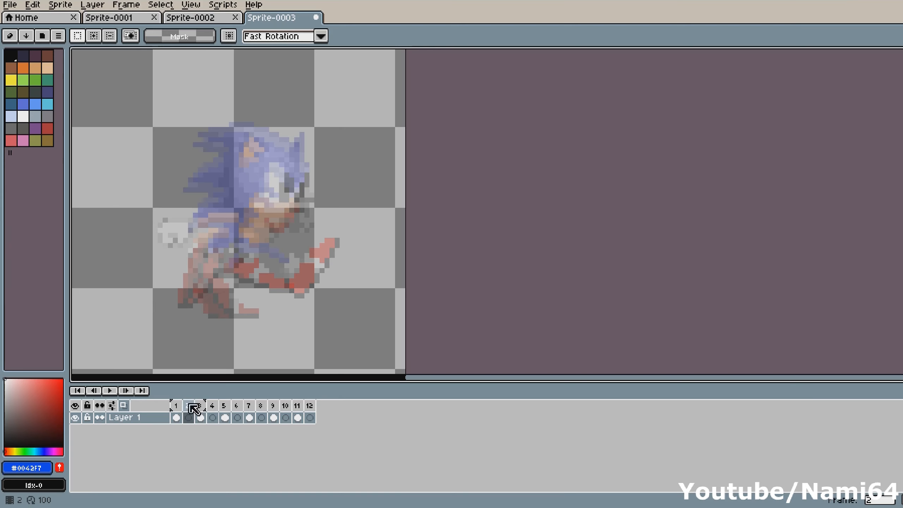
- Paste the copied head into LibreSprite frame 2 and position it between the onion-skinned heads of frames 1 and 3
left_click(176, 406)
left_click(175, 406)
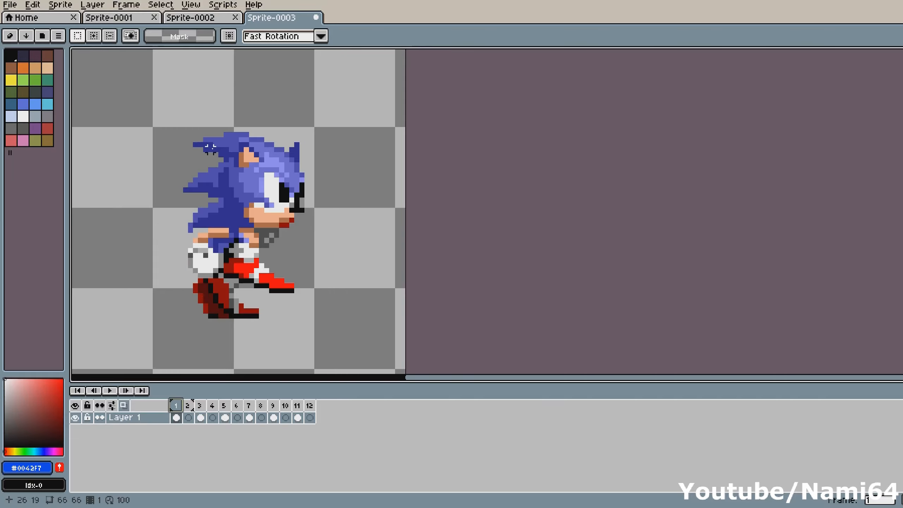
key("Right")
key("ctrl+v")
key("Up")
key("Up")
key("Up")
key("Up")
key("Up")
key("Up")
key("Up")
key("Up")
key("Up")
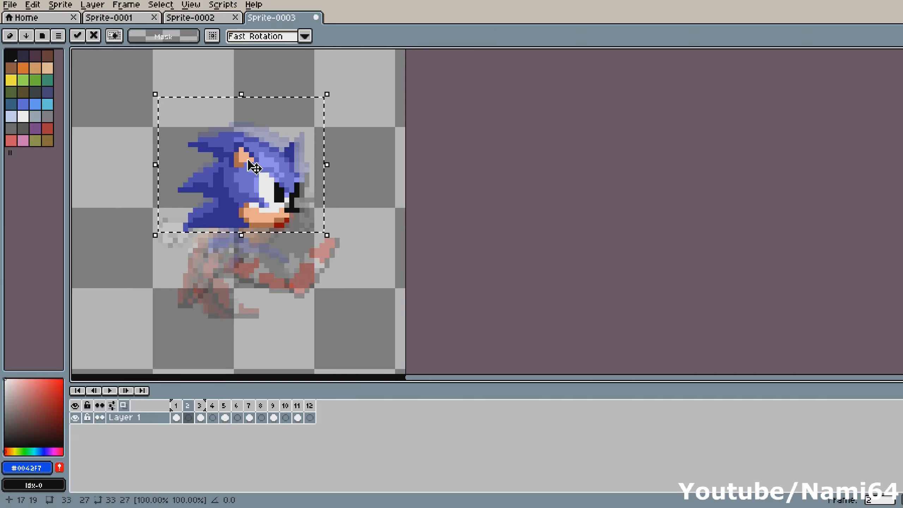
key("Up")
key("Right")
key("Down")
key("Up")
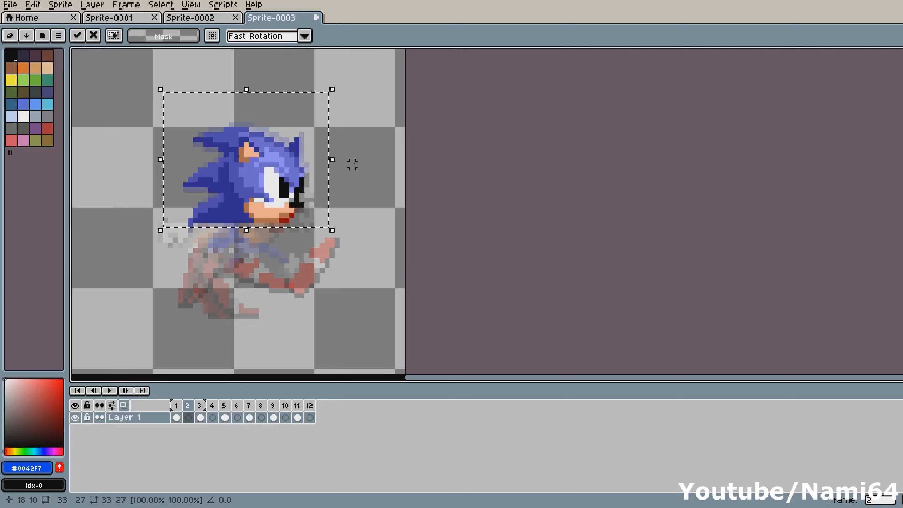
left_click(351, 164)
- Undo the placement of the head in frame 2 and shift it one pixel to the right
key("Right")
key("ctrl+z")
key("Right")
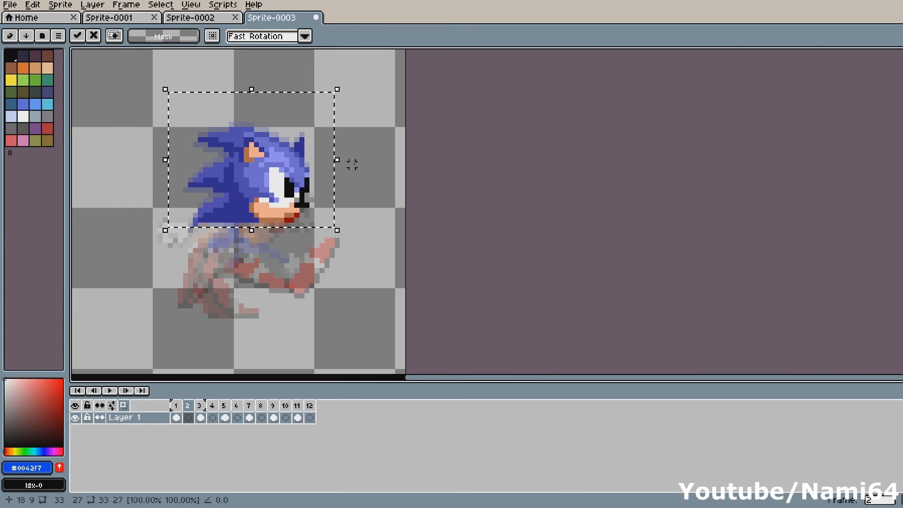
left_click(352, 165)
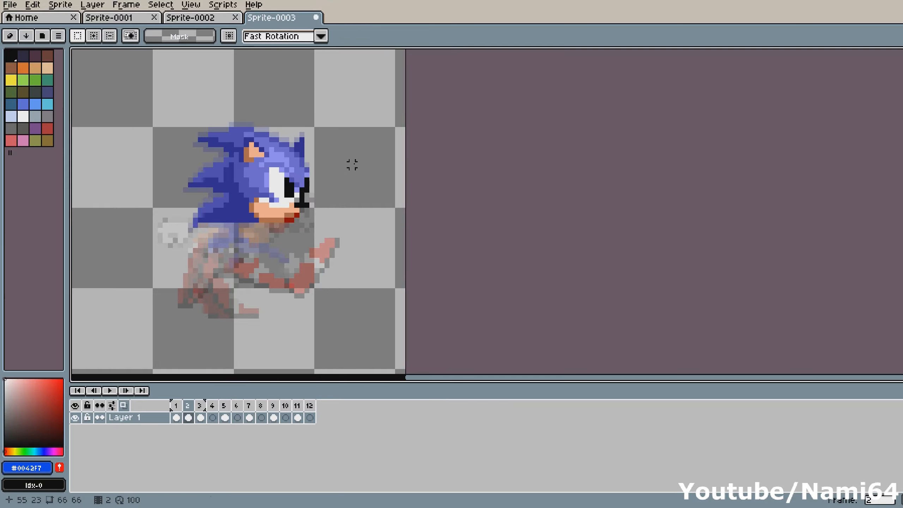
- Step back and forth through frames 1 to 3 to check the head's movement in the new in-between frame
key("Left")
key("Right")
key("Right")
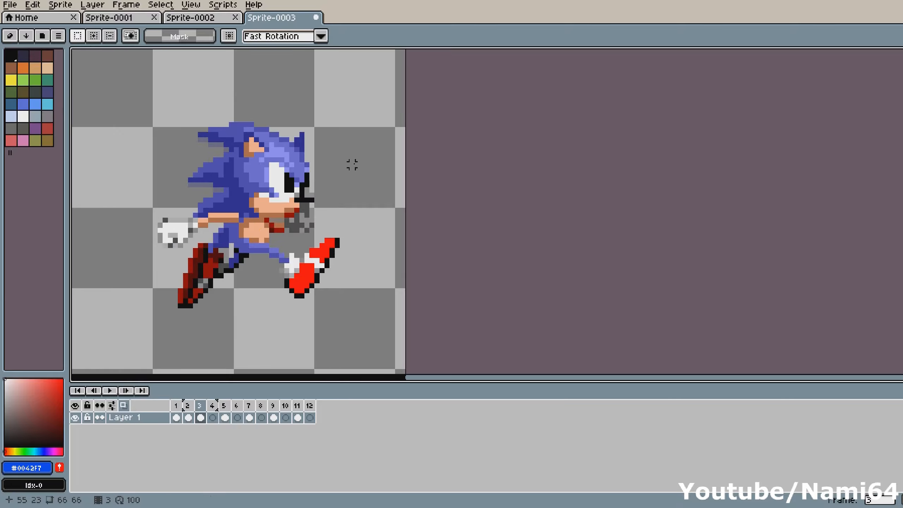
key("Left")
key("Left")
key("Right")
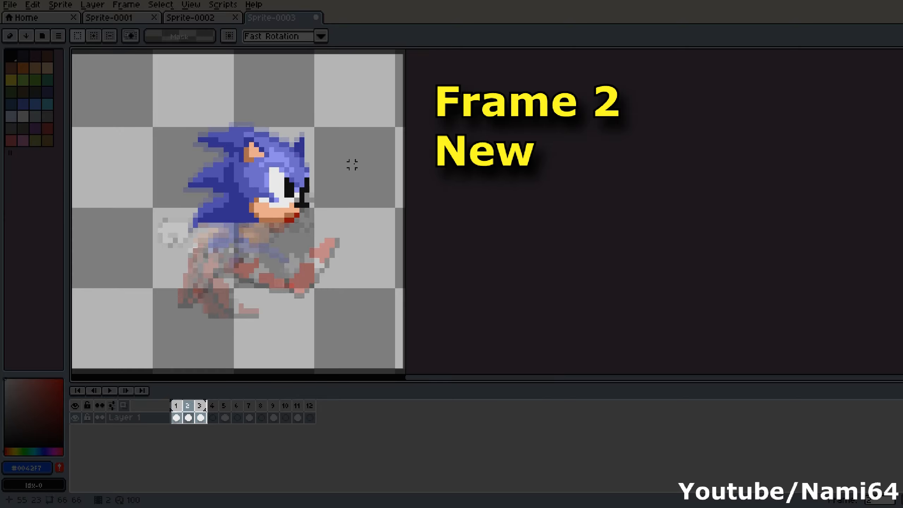
key("Right")
key("Left")
key("Left")
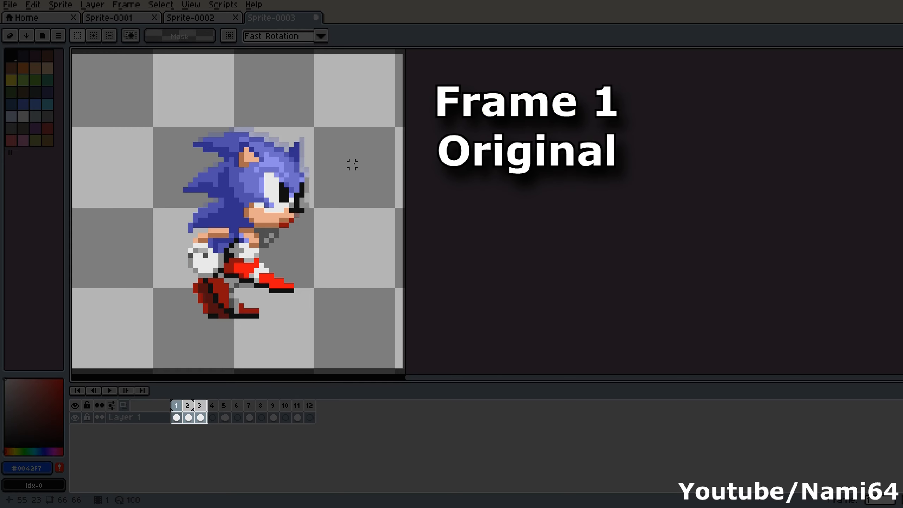
key("Right")
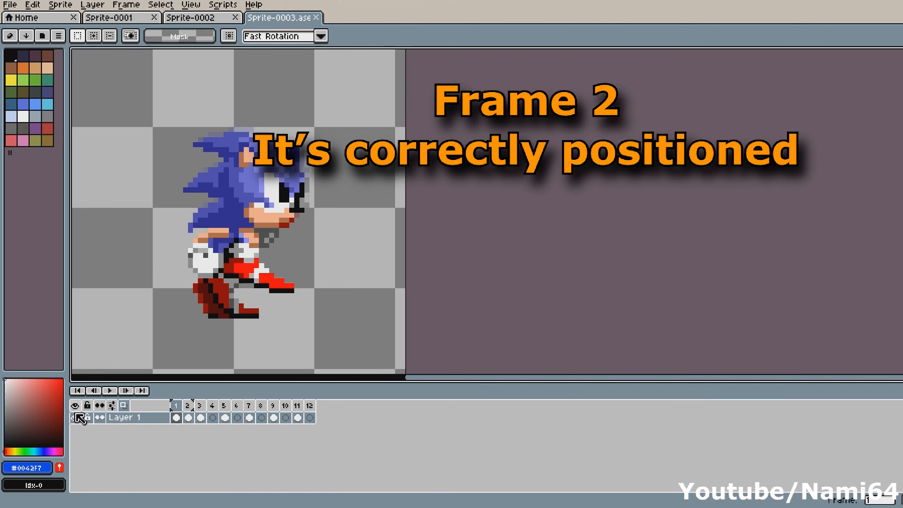
- Rename Layer 1 to Sonic
double_click(127, 420)
type("Sonic")
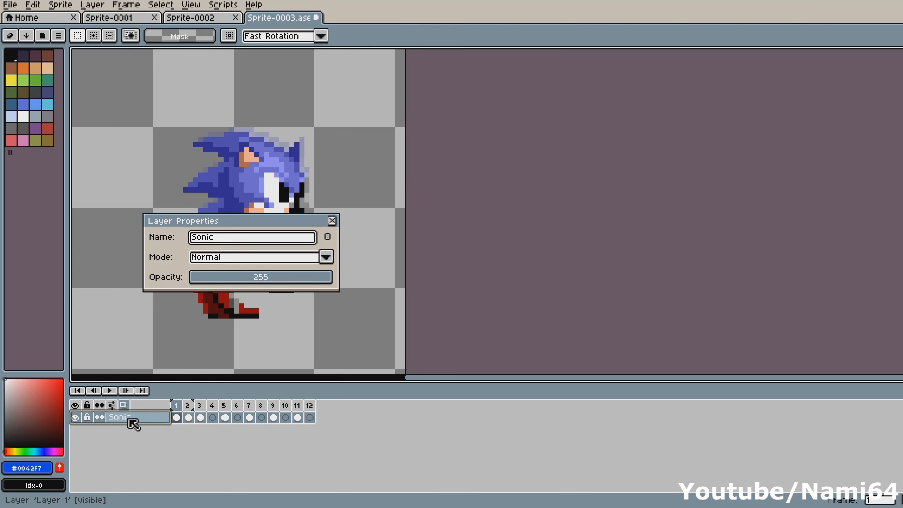
key("Return")
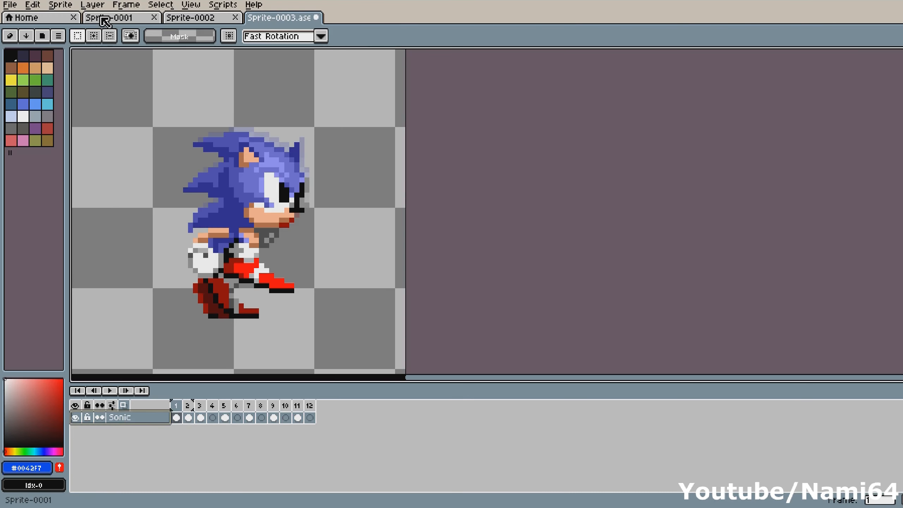
- Add a new layer above Sonic and name it Guides
left_click(93, 5)
left_click(117, 45)
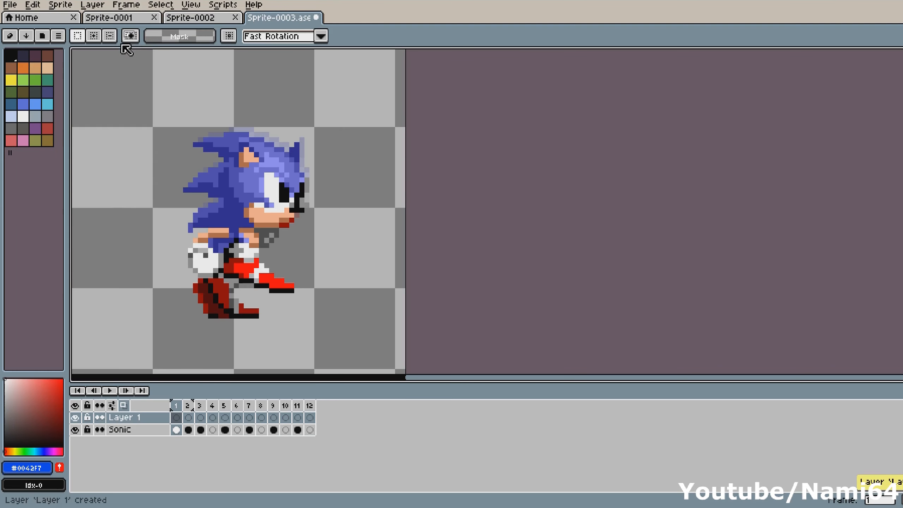
double_click(126, 420)
type("Guide")
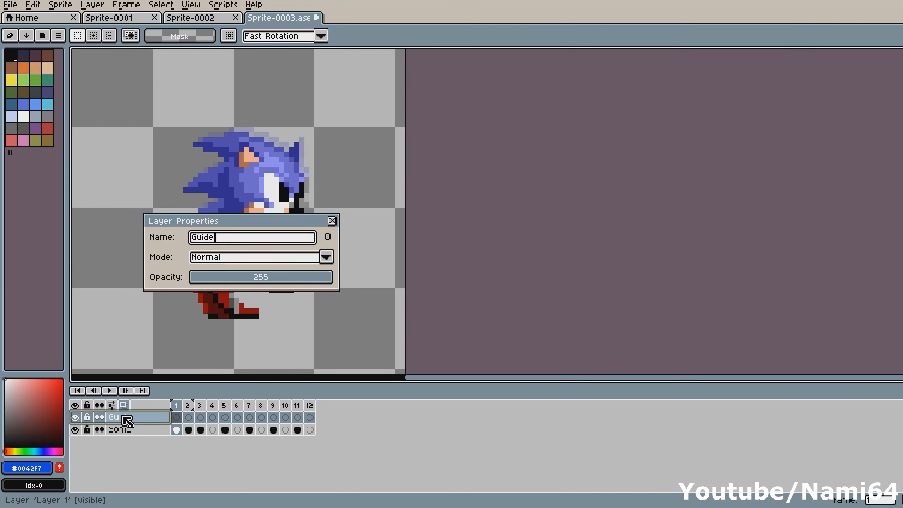
key("Return")
- Draw a light green (#99e550) one-pixel guide line along Sonic's rear arm in frame 1 on the Guides layer
left_click(24, 80)
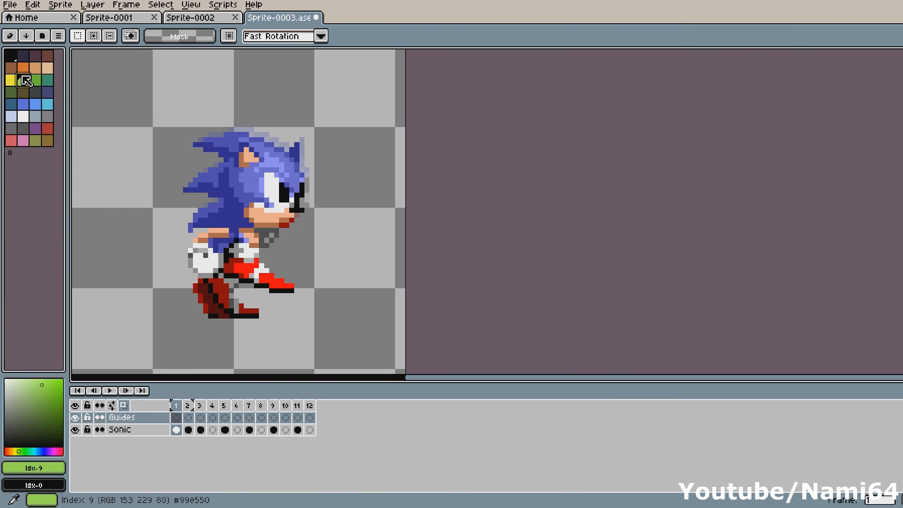
key("b")
scroll(201, 241, "up", 1)
scroll(201, 240, "up", 1)
mouse_move(251, 237)
left_mouse_down()
mouse_move(281, 216)
mouse_move(312, 216)
left_mouse_up()
- Trace the rear arm in frame 3 with the same green guide line
key("Right")
key("Right")
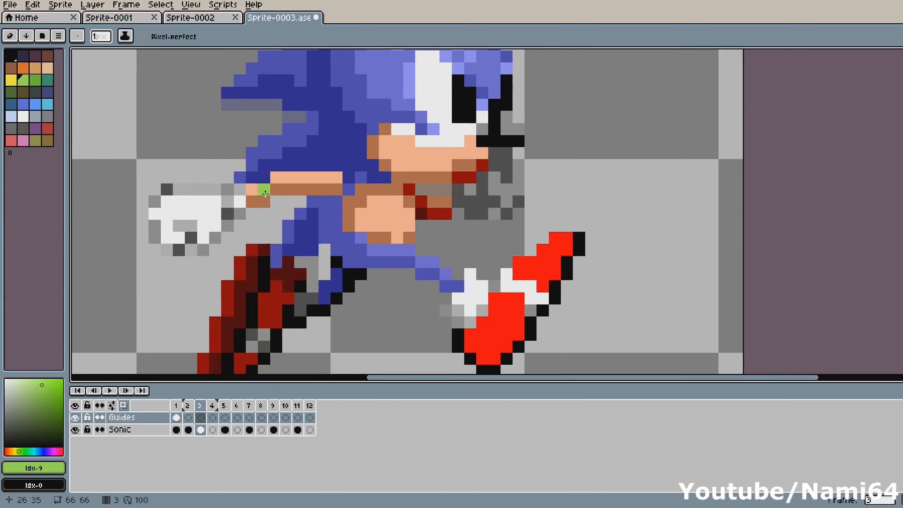
mouse_move(252, 189)
left_mouse_down()
mouse_move(275, 178)
mouse_move(326, 178)
left_mouse_up()
- With the Sonic layer hidden, draw frame 2's arm guide midway between the guides of frames 1 and 3, and show Sonic again
key("Left")
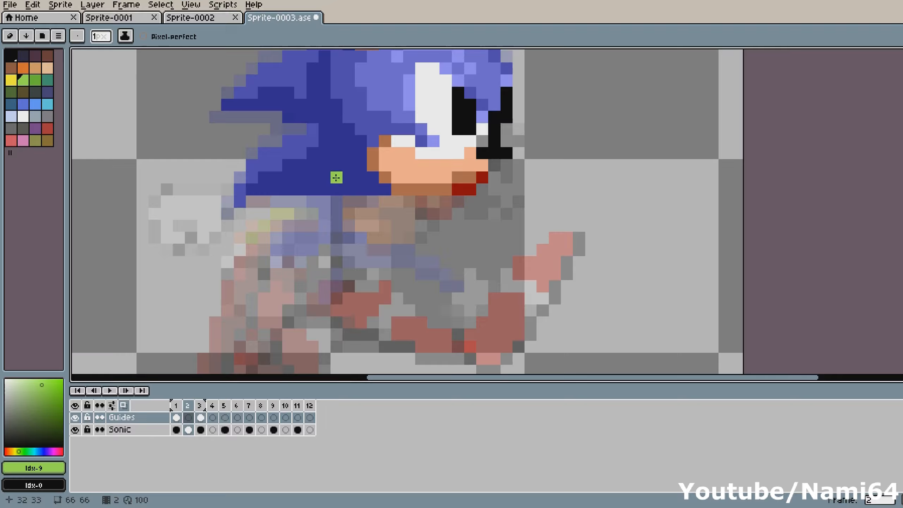
left_click(75, 429)
left_click(215, 251)
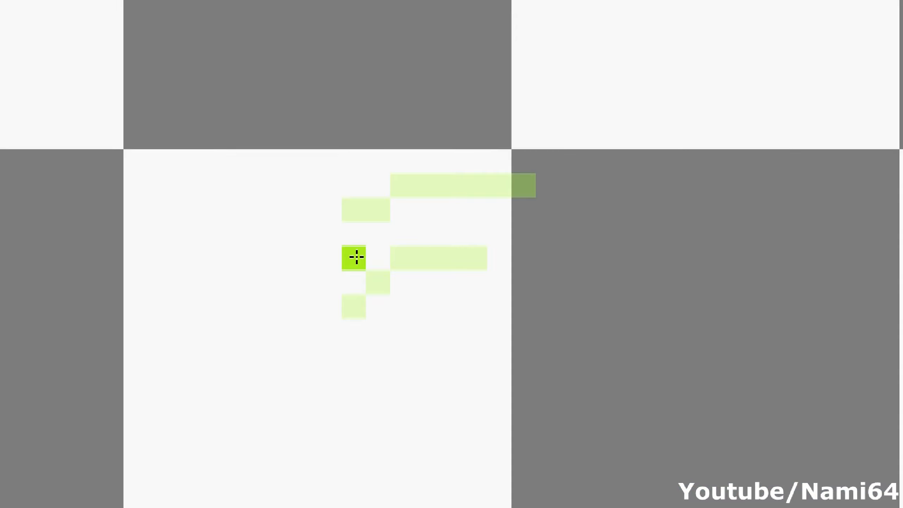
mouse_move(357, 257)
left_mouse_down()
mouse_move(401, 218)
mouse_move(496, 214)
mouse_move(502, 233)
left_mouse_up()
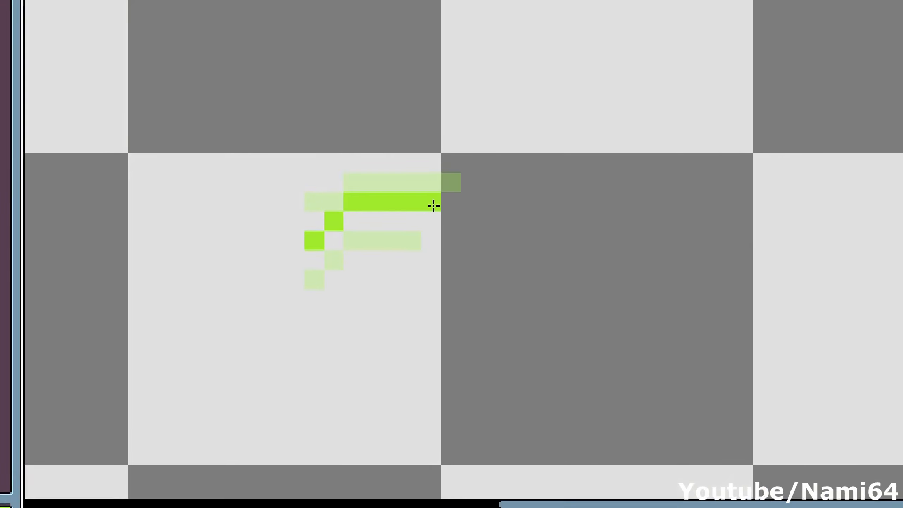
left_click(61, 484)
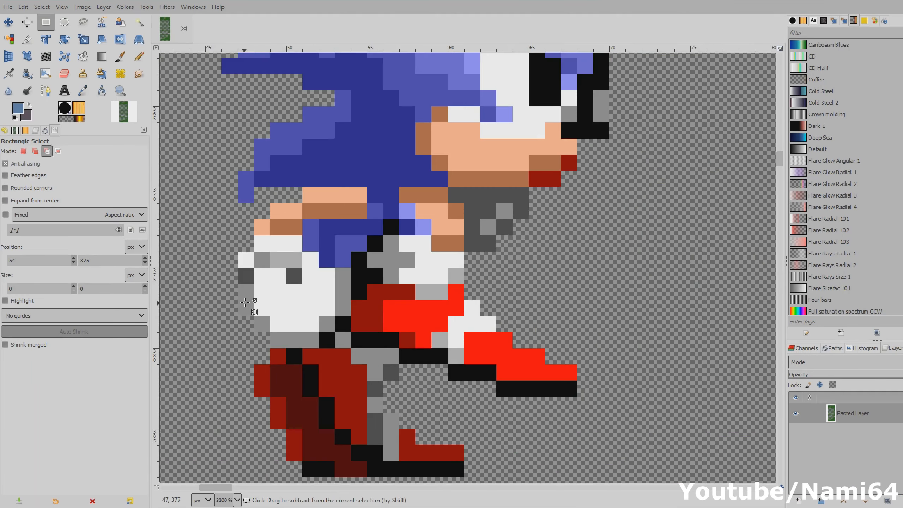
- Switch to GIMP, outline the rear hand in the first Basic Motion cell with Free Select and copy it
scroll(244, 302, "down", 1)
key("f")
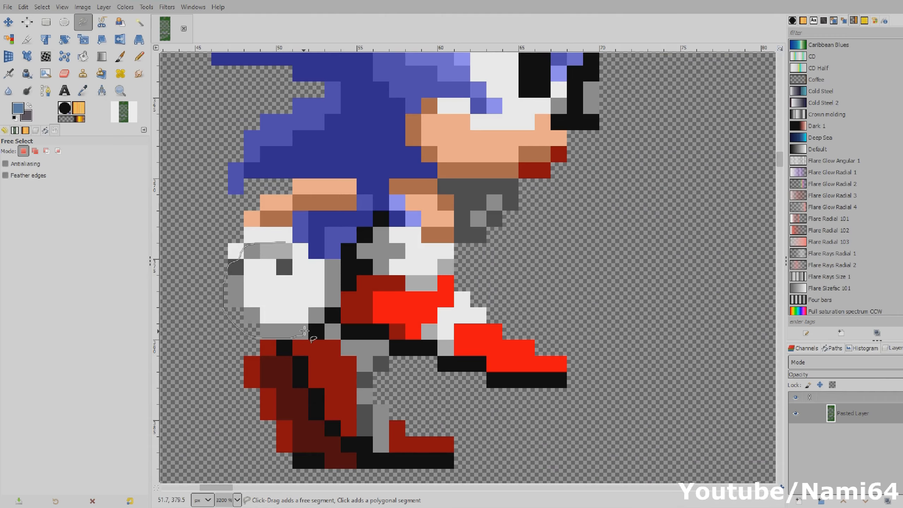
left_click_drag(310, 246, 286, 243)
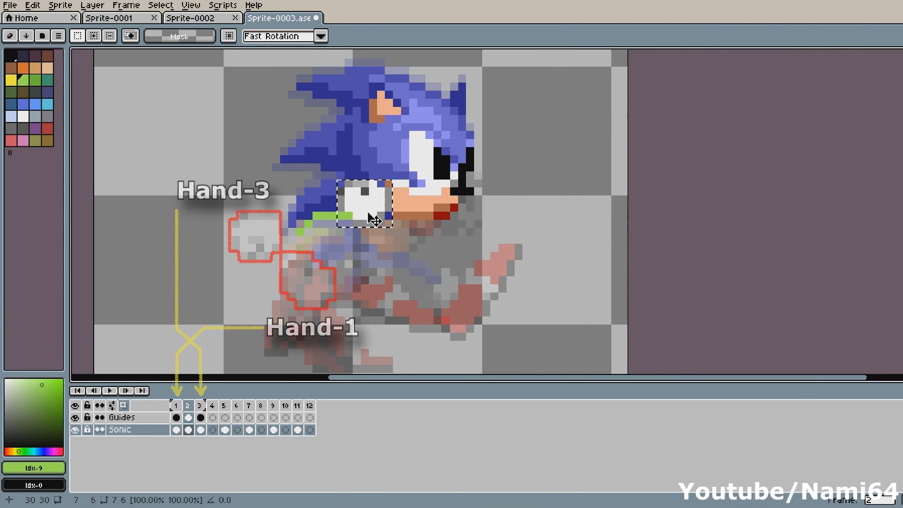
- Place the pasted hand on the Sonic layer of LibreSprite frame 2, between its positions in frames 1 and 3
left_click_drag(370, 206, 295, 268)
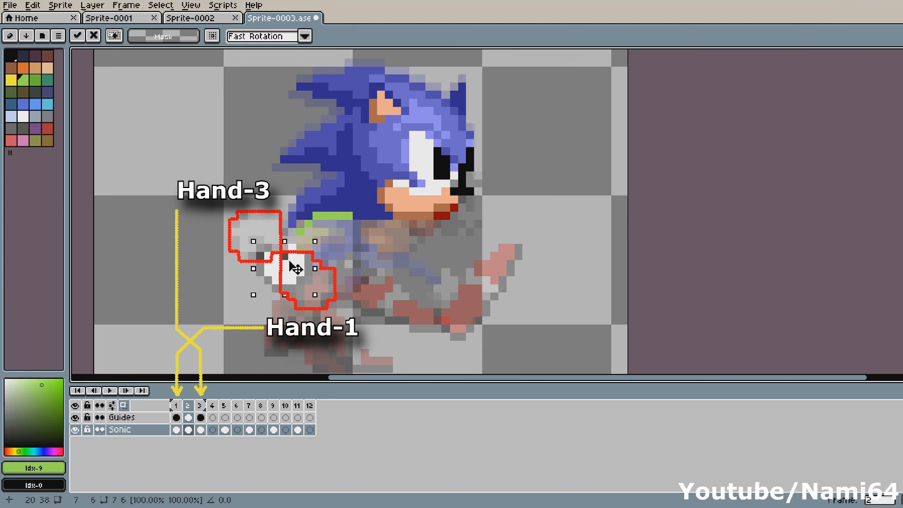
left_click(404, 256)
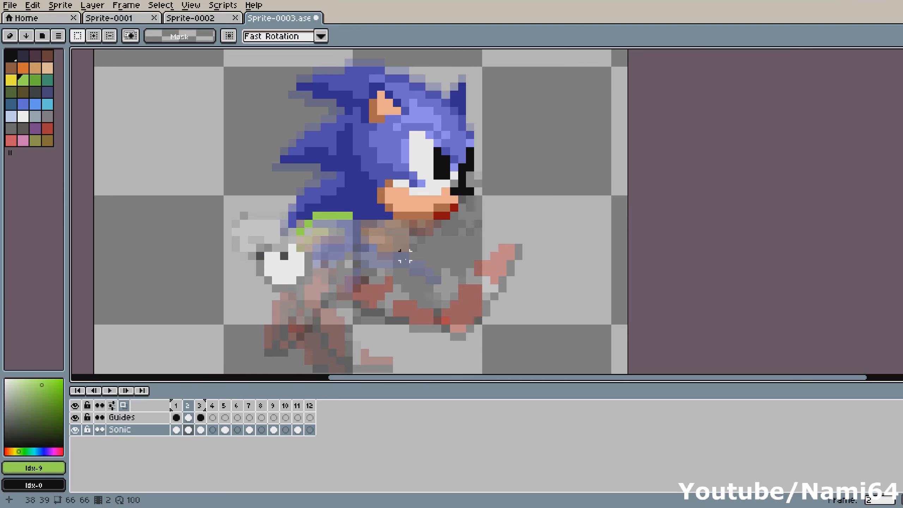
key("Right")
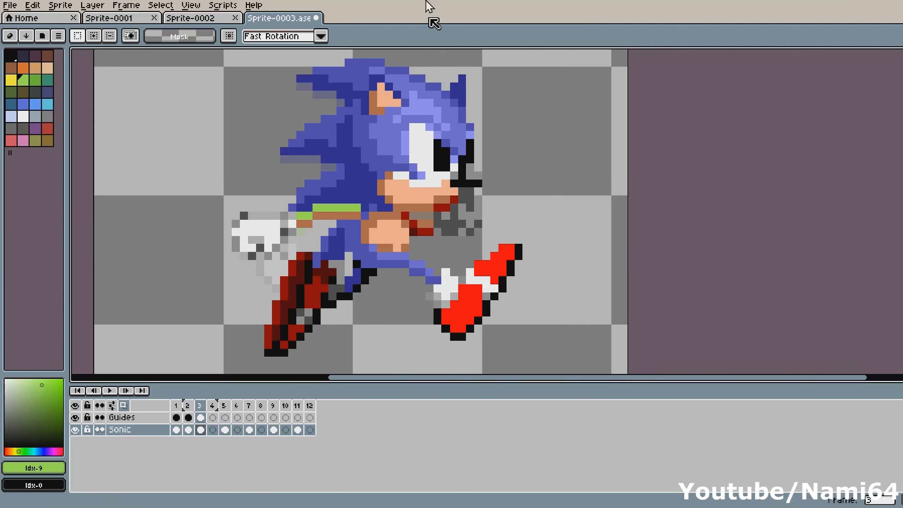
key("Left")
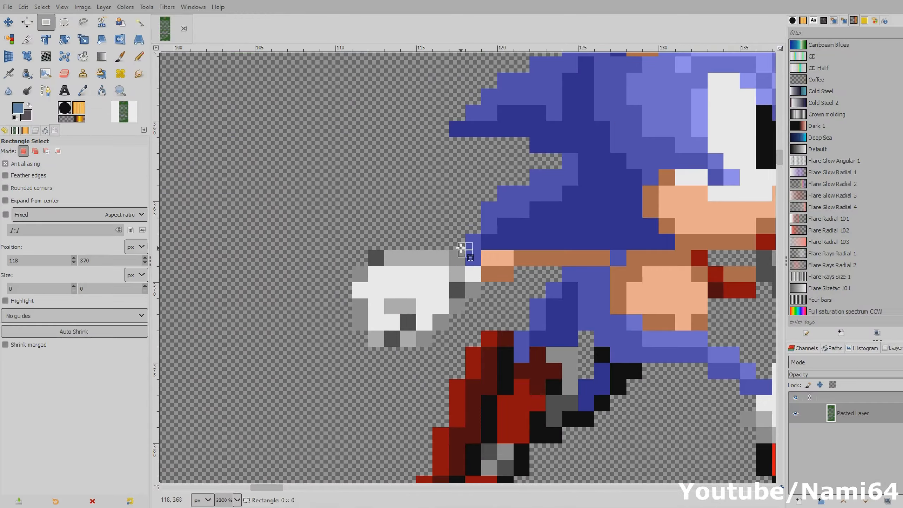
- Copy the 7 × 6 px rear hand from GIMP's second Basic Motion cell and paste it beside frame 2's hand as a reference
left_click_drag(460, 249, 352, 345)
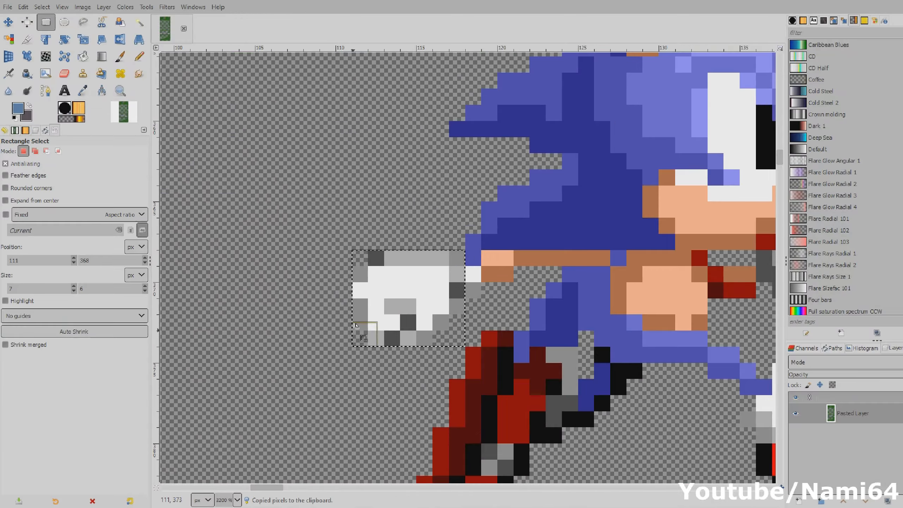
key("ctrl+c")
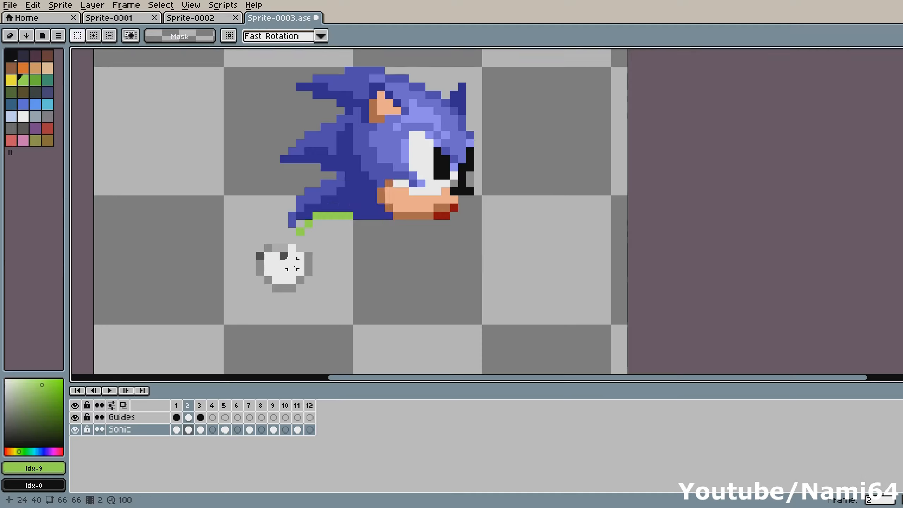
key("ctrl+v")
mouse_move(380, 210)
left_mouse_down()
mouse_move(343, 215)
mouse_move(218, 273)
left_mouse_up()
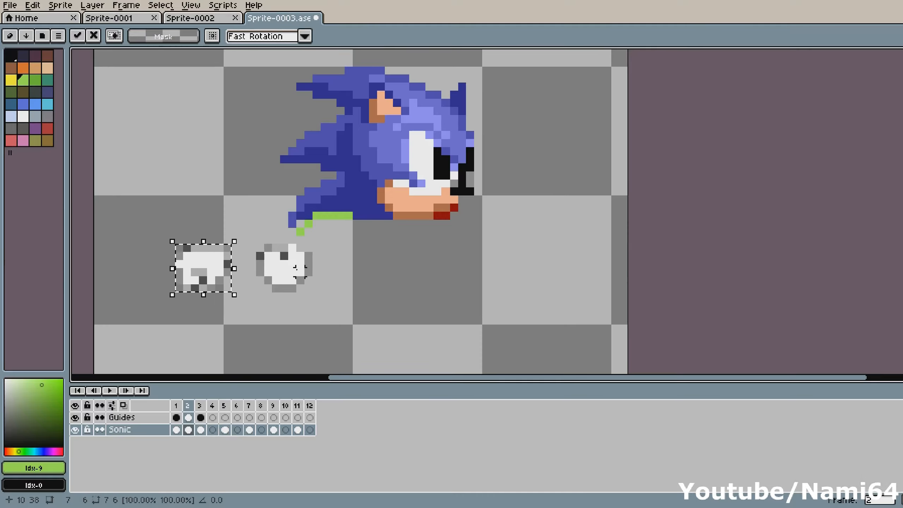
left_click_drag(301, 271, 404, 268)
key("ctrl+d")
- Paint finger shading on the lower part of frame 2's hand with sampled greys #484848 and #909090
key("b")
scroll(377, 278, "up", 1)
left_click(271, 275, "alt")
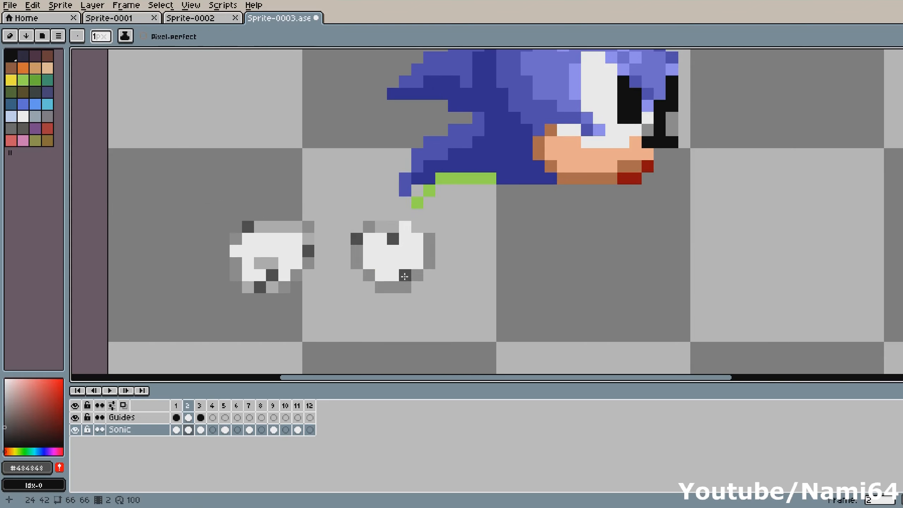
left_click(405, 277)
left_click(416, 276, "alt")
left_click(406, 264)
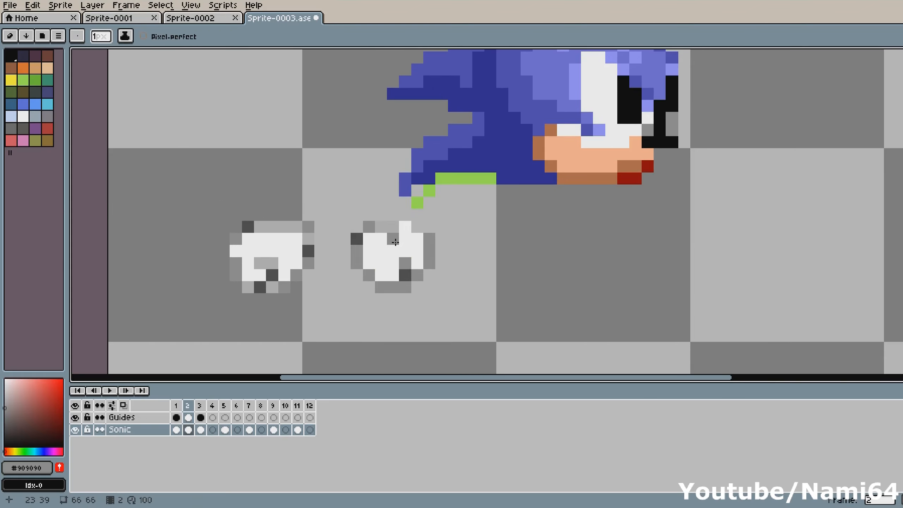
- Reshade the upper edge of frame 2's hand with sampled greys, adding a #484848 pixel at its upper-right corner
left_click(405, 226)
left_click(393, 227, "alt")
left_click(393, 238)
left_click(417, 240)
left_click(405, 275, "alt")
left_click(417, 226)
- Delete the reference hand beside the edited hand in frame 2
key("m")
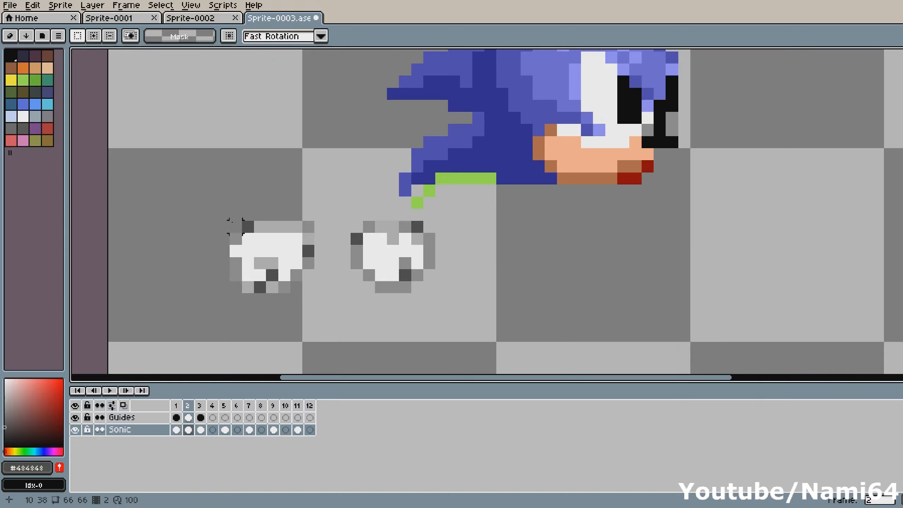
left_click_drag(228, 221, 316, 297)
key("Delete")
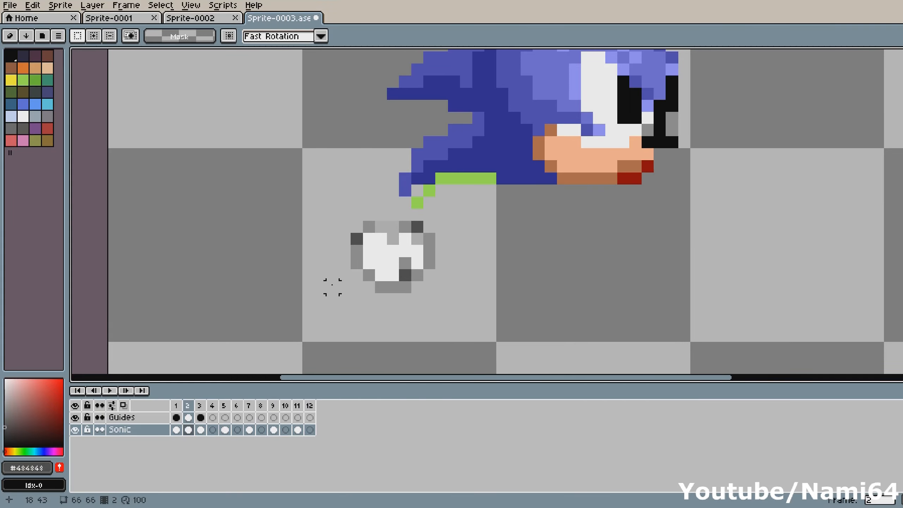
- Paint the upper edge of frame 2's rear arm along the guide line from shoulder to hand with sampled skin tone #fcb490
key("Right")
left_click(455, 168, "alt")
key("Left")
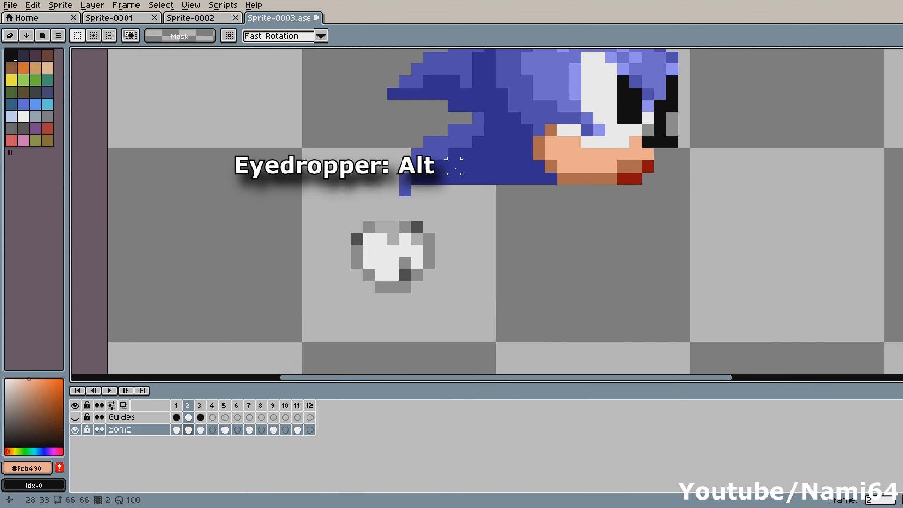
left_click(75, 417)
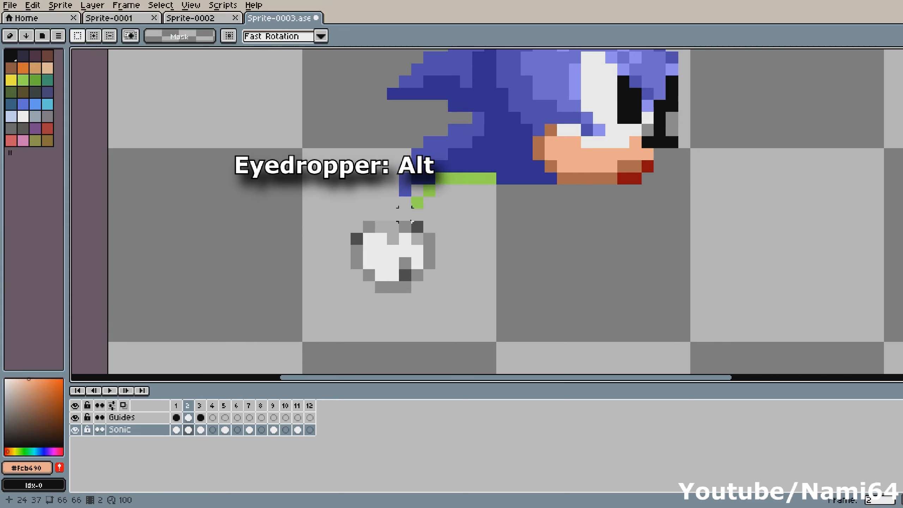
left_click(392, 213)
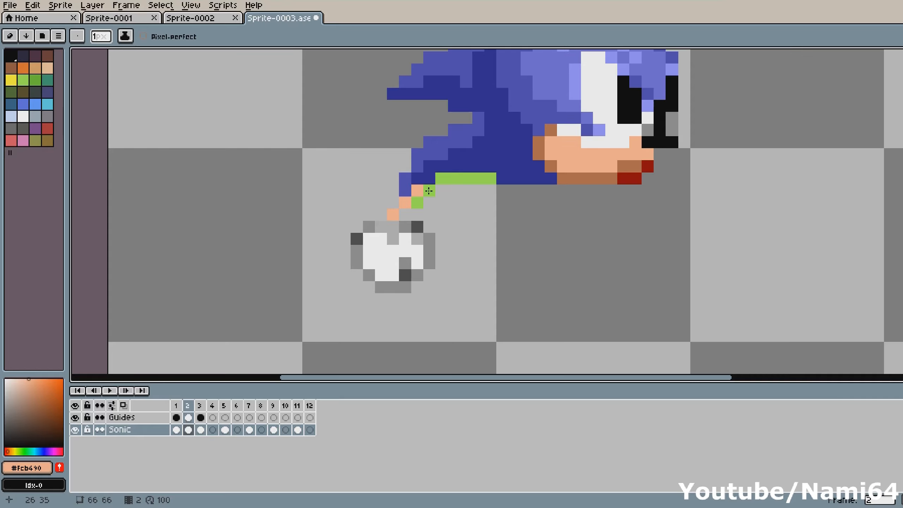
left_click_drag(443, 181, 464, 178)
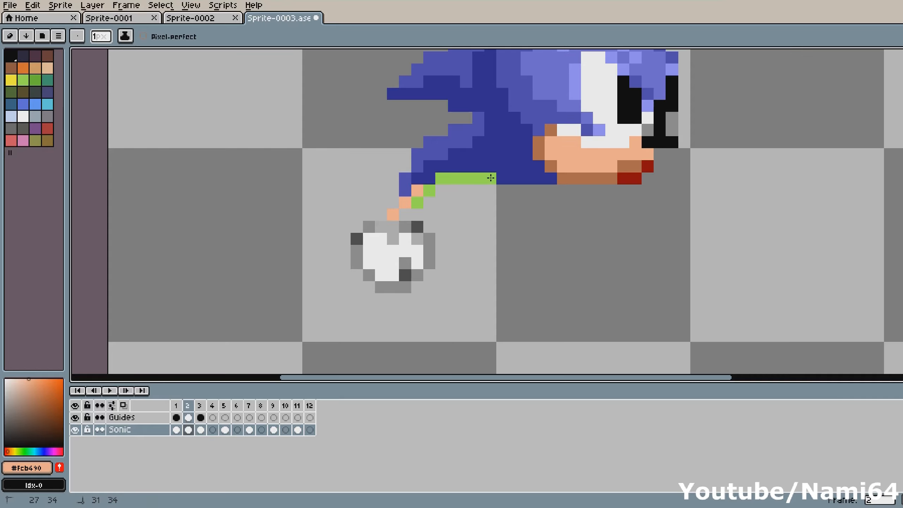
left_click(402, 213)
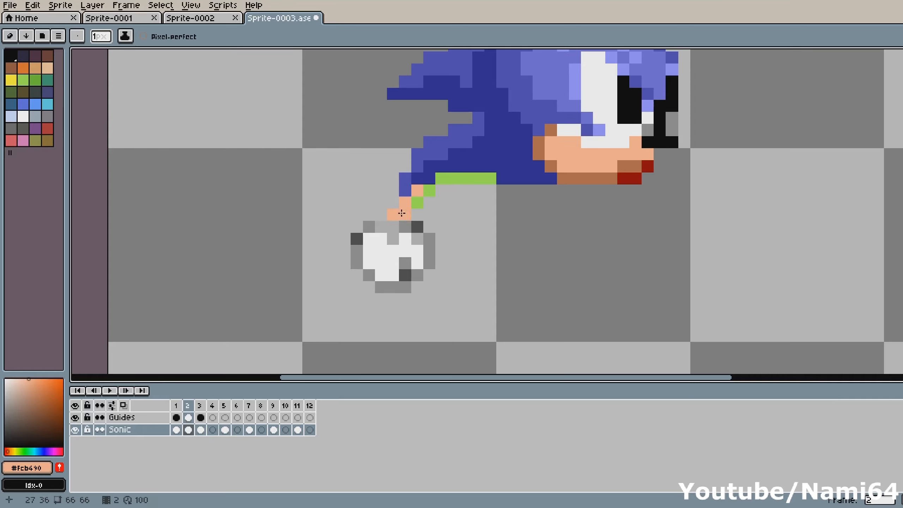
- Hide the Guides layer and shade the underside of frame 2's rear arm with sampled brown #b46c48
left_click(75, 418)
left_click(589, 176, "alt")
left_click(451, 221)
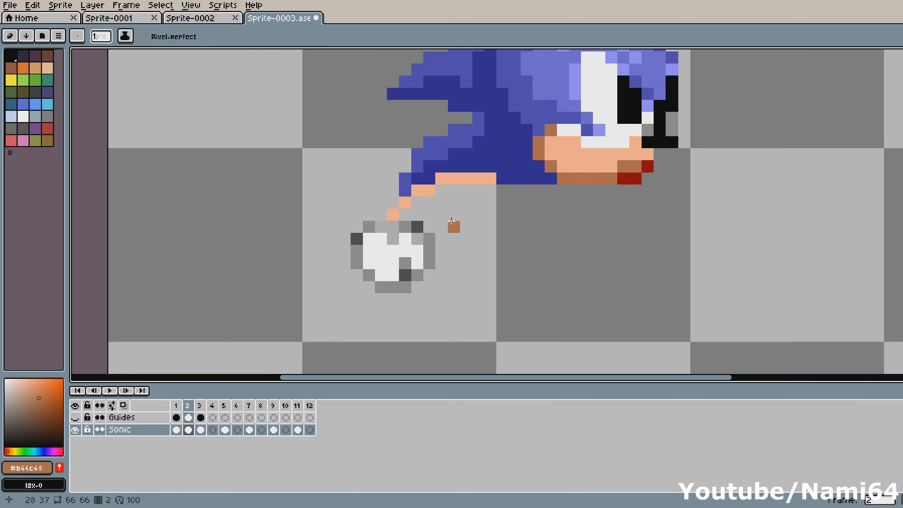
left_click(405, 214)
left_click_drag(417, 202, 482, 187)
- Turn on onion skinning and place the neighbouring poses' shoes from GIMP below frame 2's body as references
scroll(236, 262, "down", 3)
key("Right")
left_click(124, 406)
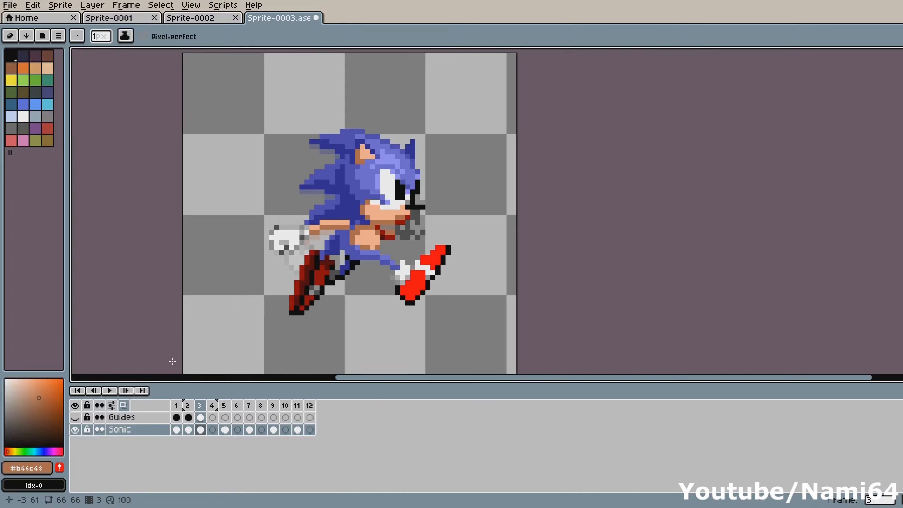
key("Left")
key("Left")
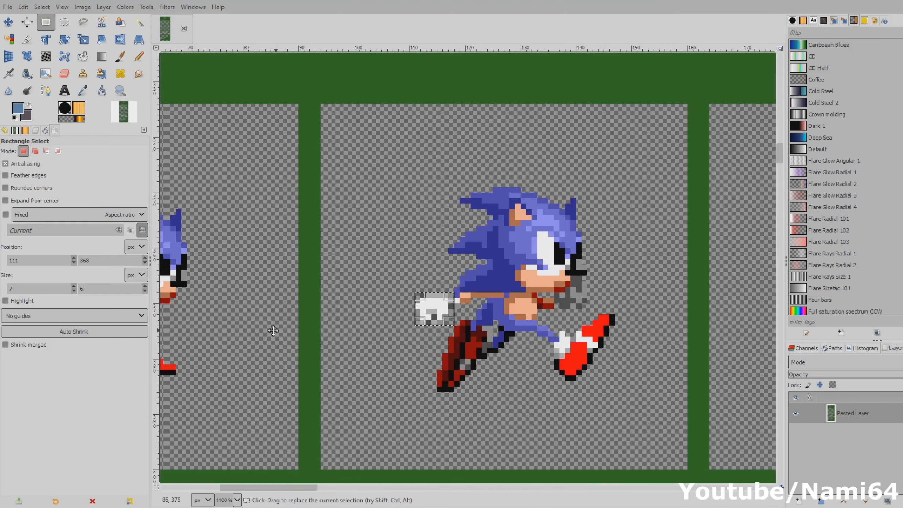
scroll(276, 329, "up", 5)
left_click_drag(358, 277, 320, 321)
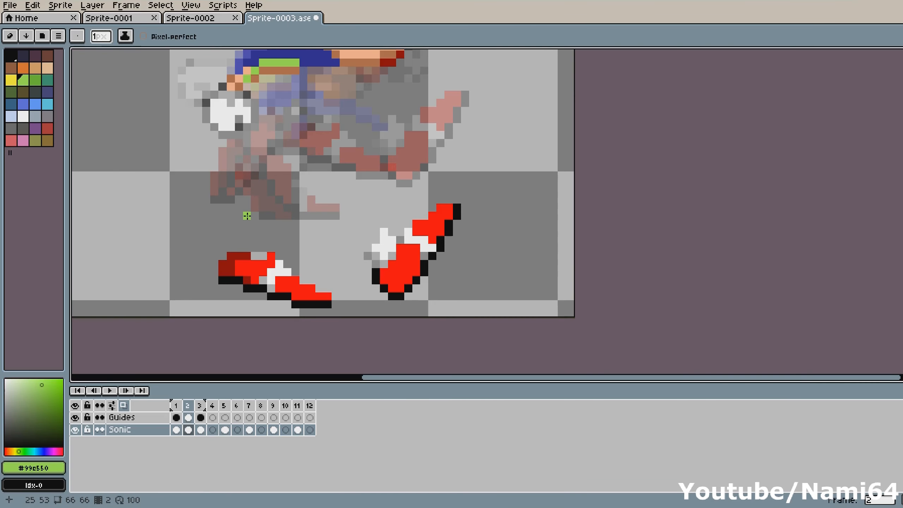
- Draw green #99e550 guide lines fanning from one point beside the shoes to mark the two shoe angles and the in-between angle
key("l")
left_click_drag(255, 216, 280, 228)
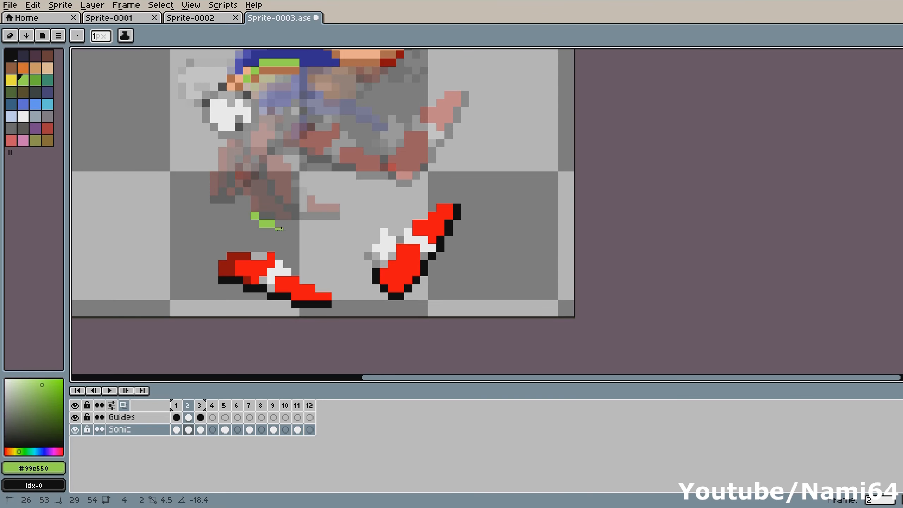
left_click_drag(336, 267, 336, 266)
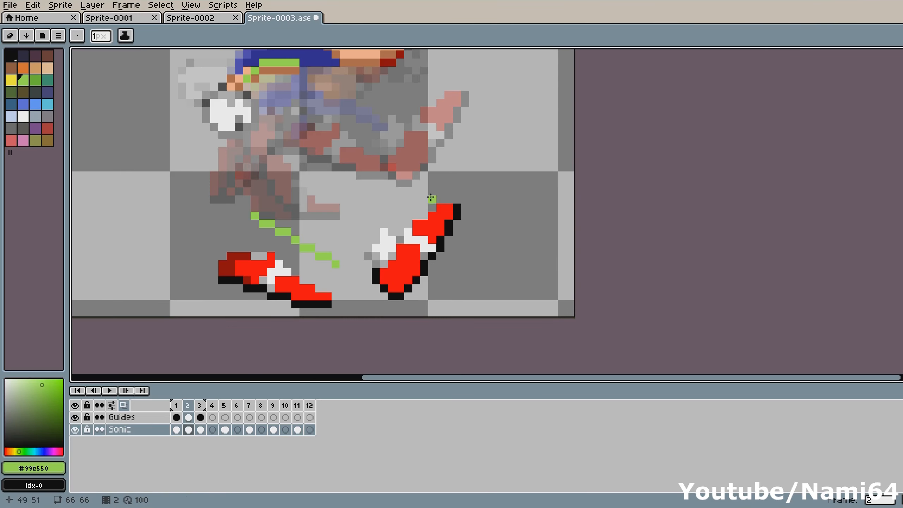
left_click_drag(255, 216, 320, 143)
- Select the 12 × 12 px upright shoe in frame 2 and rotate it clockwise to a flatter in-between angle
left_click_drag(254, 218, 462, 303)
key("m")
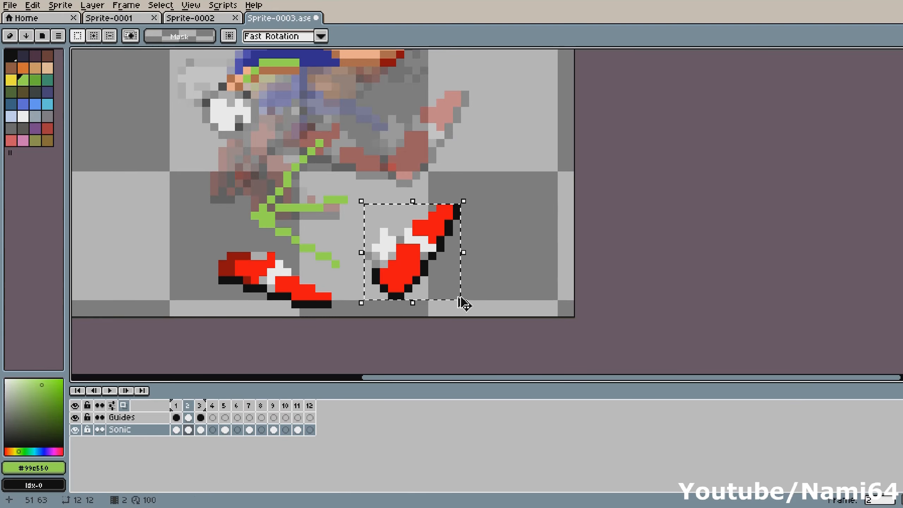
left_click(440, 86, "alt")
scroll(370, 213, "up", 1)
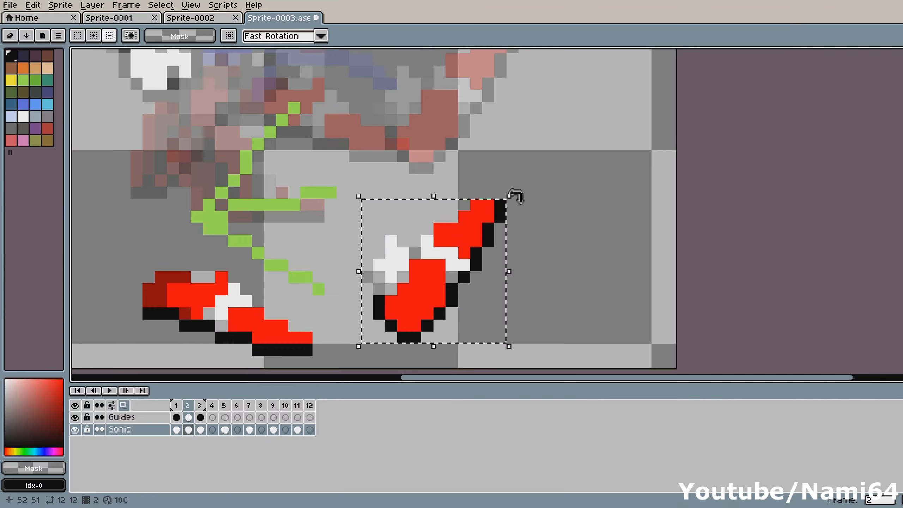
left_click_drag(511, 194, 530, 236)
key("ctrl+d")
- Repair the rotated shoe's heel, sole and toe with sampled black #000000 and red pixels
key("i")
left_click(382, 308, "alt")
left_click(403, 313)
left_click_drag(355, 301, 355, 289)
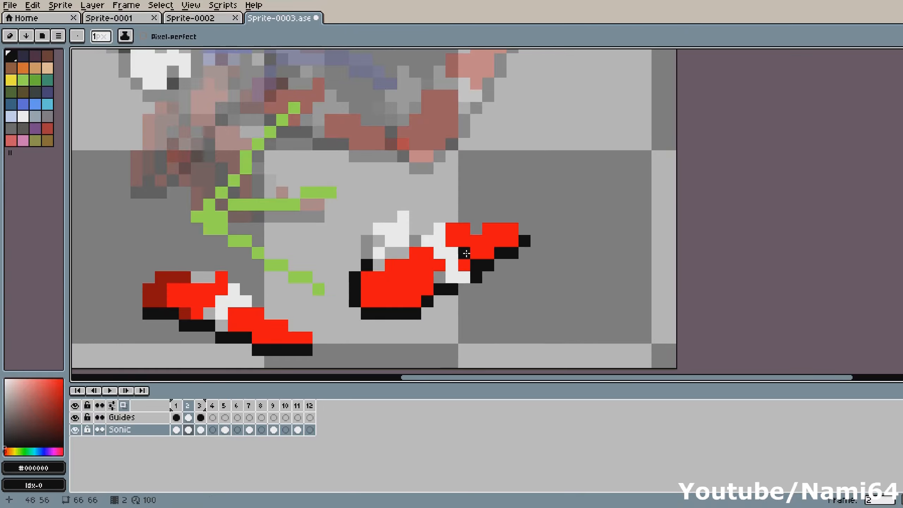
left_click(464, 249, "alt")
left_click(476, 230)
left_click(476, 264)
left_click(476, 277, "alt")
left_click(465, 276)
- Shade the edges of the rotated shoe's strap and sock with sampled greys #909090 and #b4b4b4
left_click(440, 230)
left_click(403, 216)
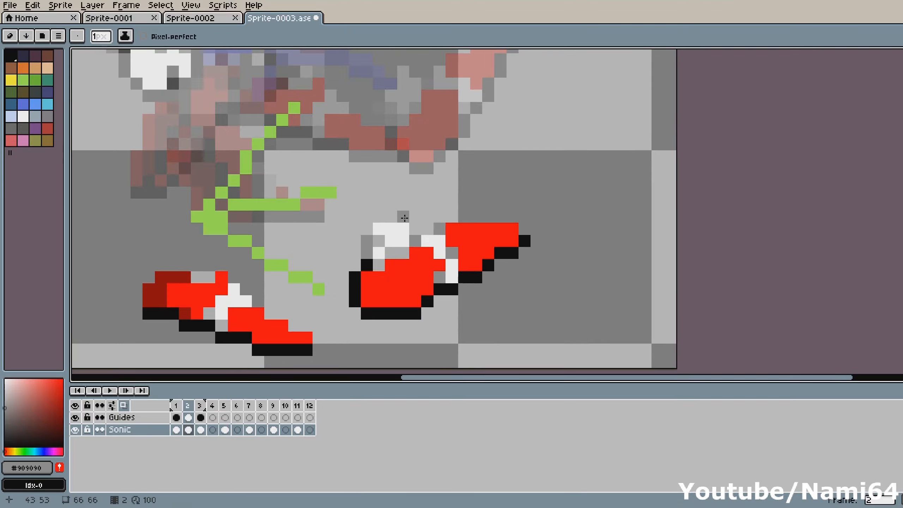
left_click(403, 228, "alt")
left_click(416, 229, "alt")
left_click(406, 230)
scroll(441, 227, "down", 2)
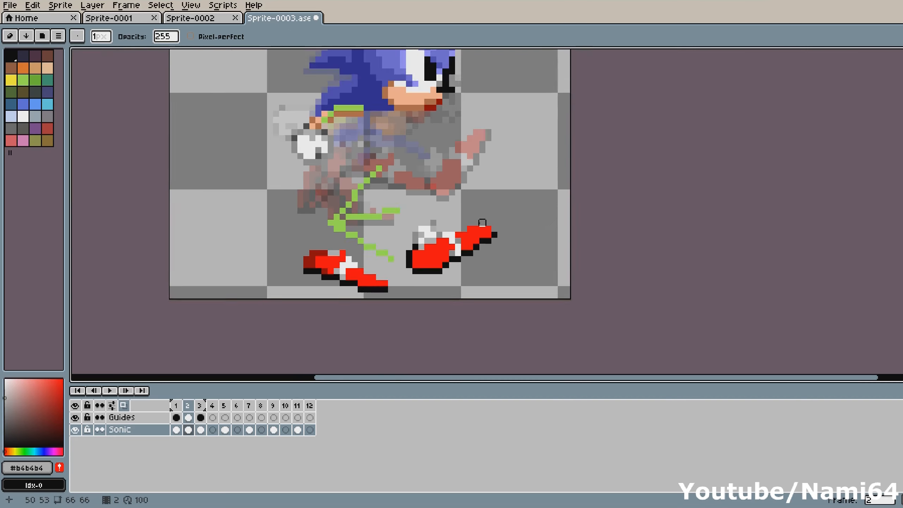
- Shade the heel of frame 2's rotated shoe with sampled dark red #900000
scroll(434, 244, "up", 1)
scroll(433, 244, "up", 1)
scroll(419, 240, "down", 2)
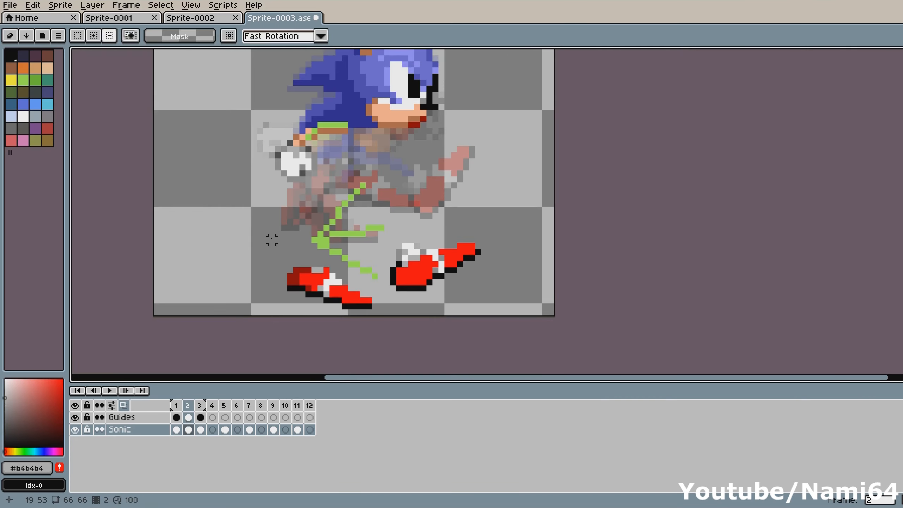
scroll(396, 292, "up", 2)
left_click(397, 288, "alt")
left_click(211, 263, "alt")
left_click_drag(399, 261, 412, 285)
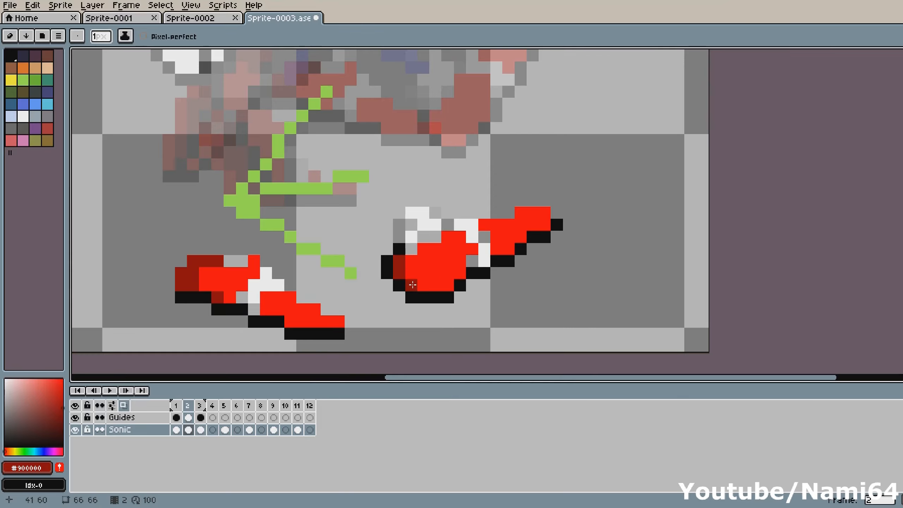
- Delete the spare reference shoe and the green angle guide lines from frame 2
scroll(508, 235, "down", 1)
key("m")
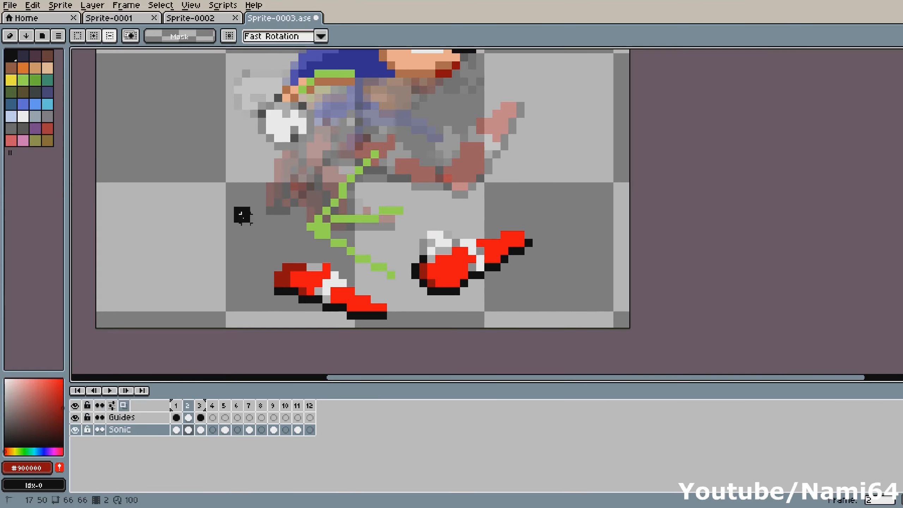
left_click_drag(233, 206, 404, 328)
key("Delete")
left_click_drag(318, 145, 477, 303)
key("Delete")
scroll(379, 211, "down", 1)
key("Delete")
- Paste the finished 18 × 11 px shoe in frame 2, move it up below Sonic's head and turn off onion skinning
key("ctrl+v")
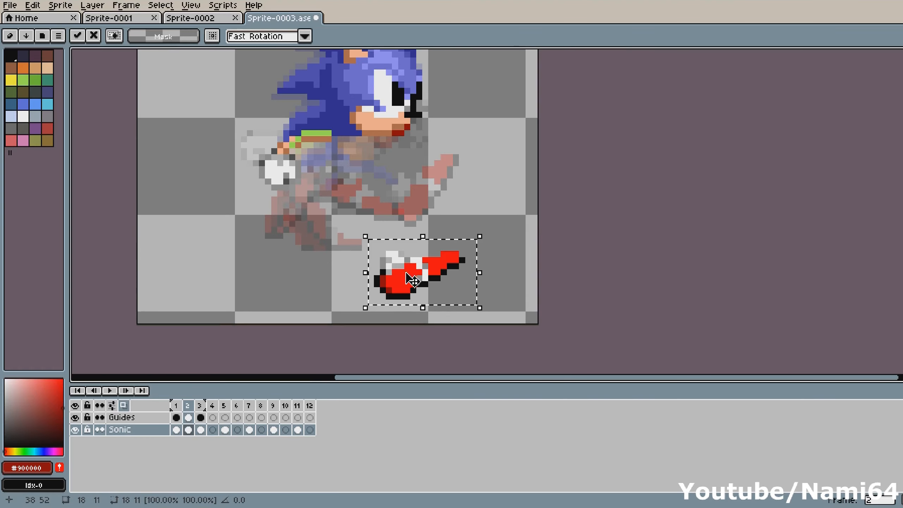
left_click_drag(407, 274, 383, 201)
key("F3")
left_click(435, 236)
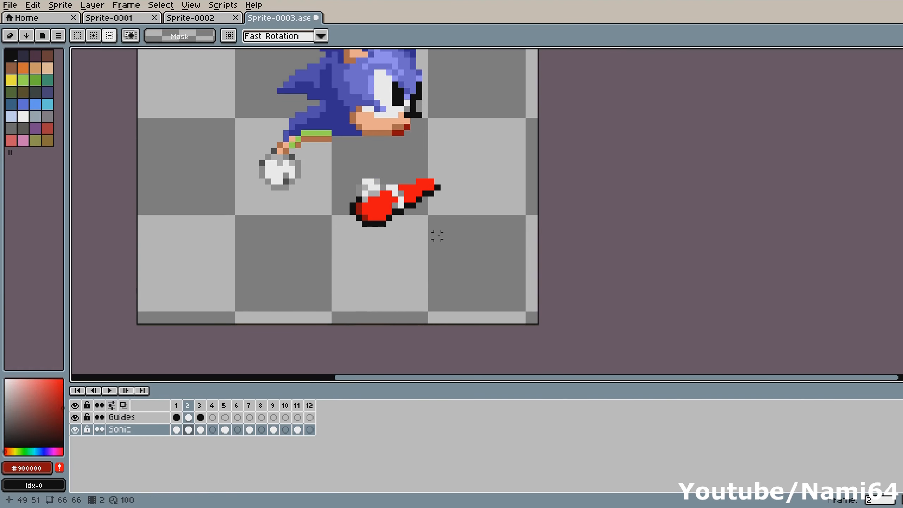
- On the Guides layer, trace frame 3's front leg and sketch frame 2's leg down to the sock with blues #4848b4 and #6c6cd8
key("Up")
left_click_drag(280, 124, 347, 167)
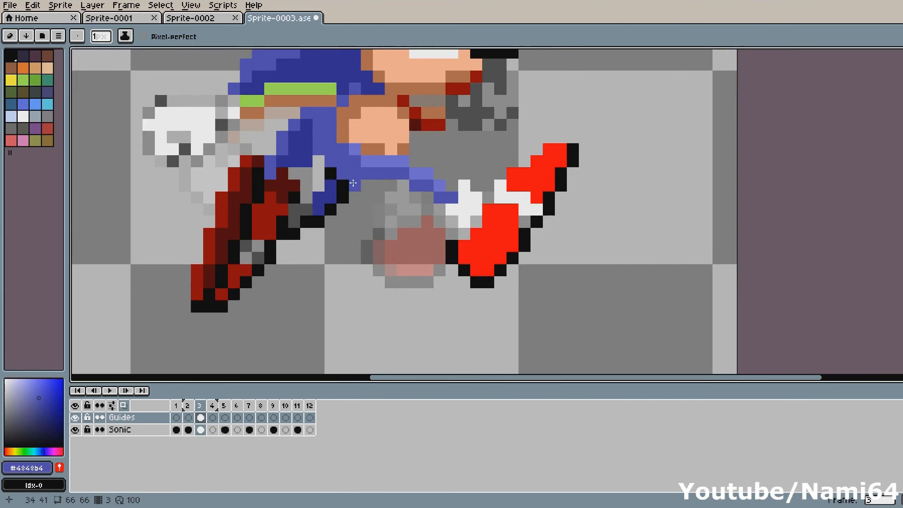
left_click_drag(328, 173, 300, 236)
key("Left")
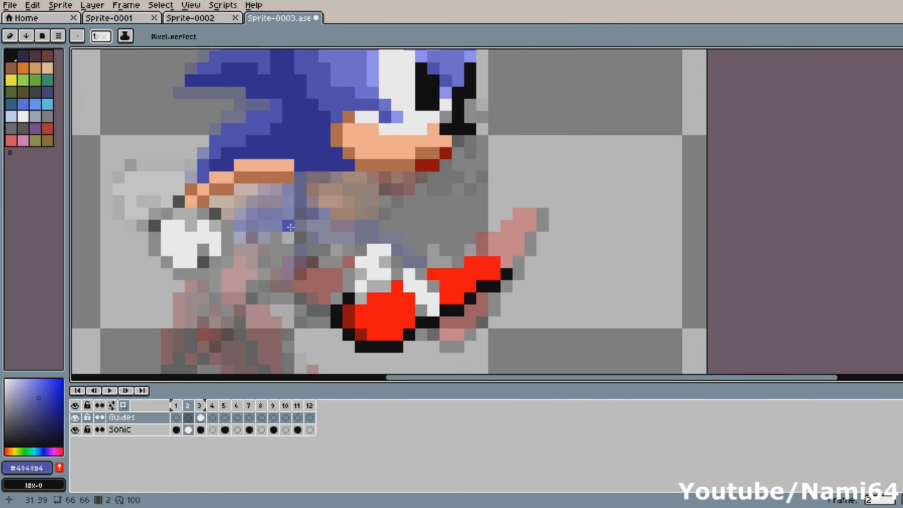
scroll(290, 234, "down", 1)
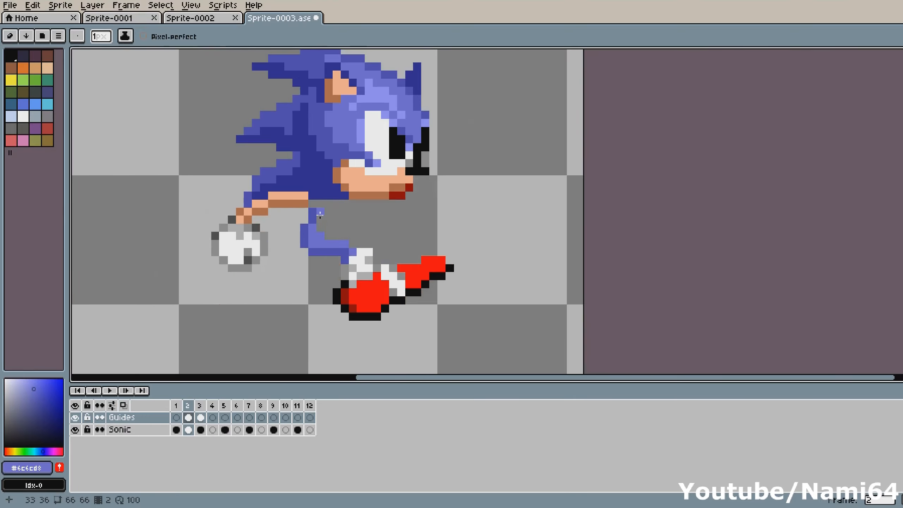
scroll(316, 243, "up", 1)
- Copy the belly area from frame 3 into frame 2 under the head, comparing it with the neighbouring frames
key("Left")
key("m")
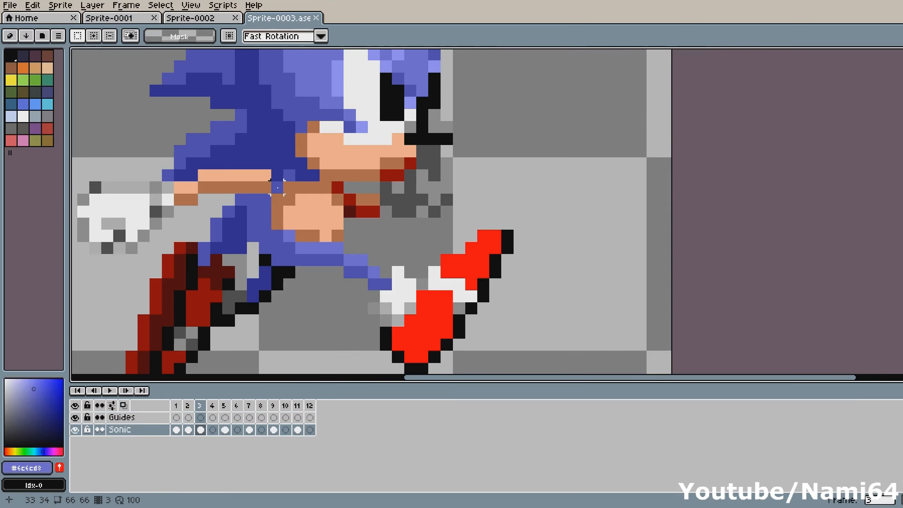
mouse_move(276, 175)
left_mouse_down()
mouse_move(315, 226)
mouse_move(313, 216)
left_mouse_up()
key("Left")
left_click(372, 210)
key("Left")
key("Right")
key("Right")
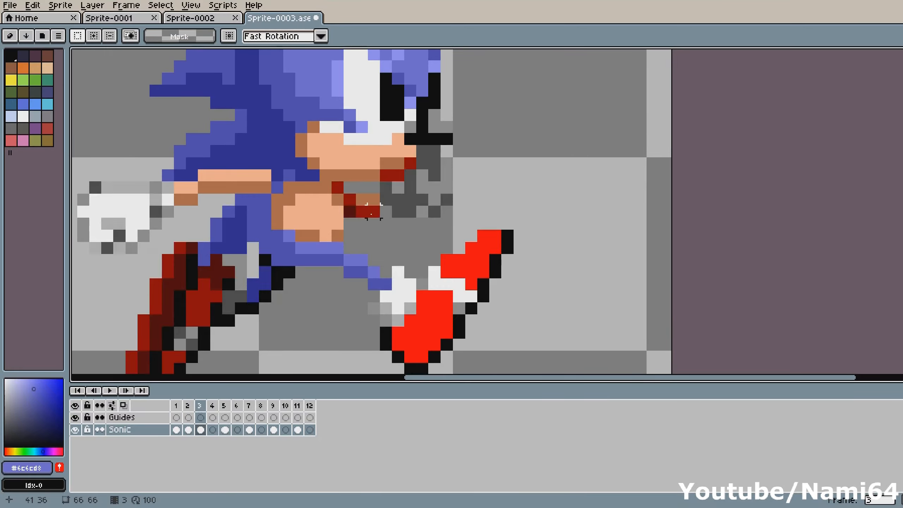
key("Left")
- Outline the lower and front edges of frame 2's belly with sampled brown #b46c48
key("b")
left_click(277, 234, "alt")
left_click_drag(290, 248, 312, 251)
key("Right")
key("Left")
mouse_move(339, 210)
left_mouse_down()
mouse_move(338, 237)
mouse_move(325, 212)
left_mouse_up()
left_click(313, 231, "alt")
left_click(337, 212, "alt")
- Copy the 7 × 7 px shadowed front hand from frame 3 and paste it in front of frame 2's belly
key("Right")
key("m")
left_click_drag(282, 236, 343, 272)
left_click_drag(319, 236, 355, 199)
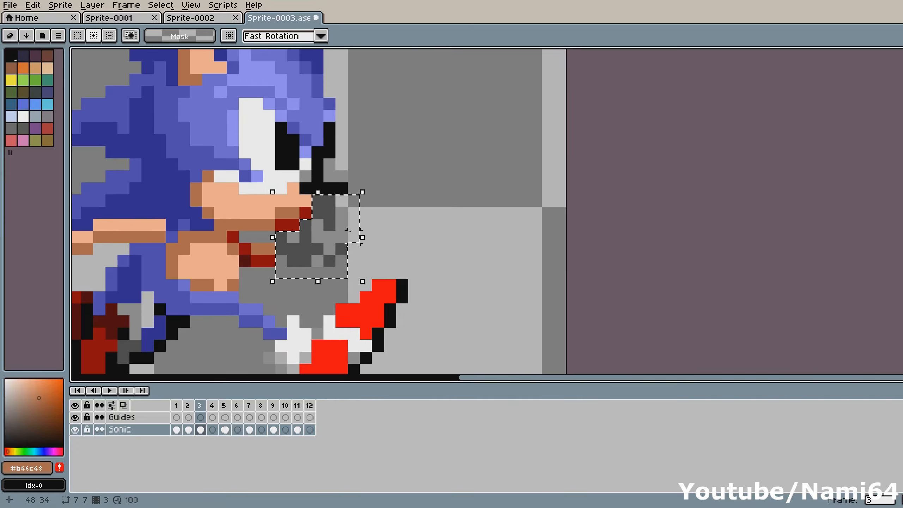
key("ctrl+c")
key("Left")
key("ctrl+v")
mouse_move(343, 242)
left_mouse_down()
mouse_move(317, 247)
mouse_move(319, 212)
mouse_move(340, 210)
left_mouse_up()
scroll(323, 250, "up", 1)
key("m")
key("e")
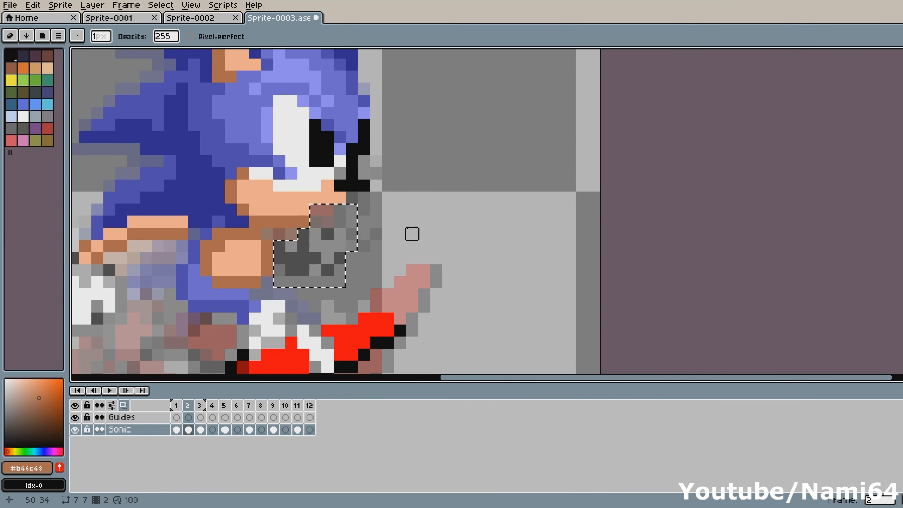
key("m")
- Paint frame 2's shadowed front arm between the belly and the grey hand with dark red #900000 sampled from frame 3
key("Right")
scroll(380, 244, "down", 1)
key("b")
left_click(327, 245, "alt")
key("Left")
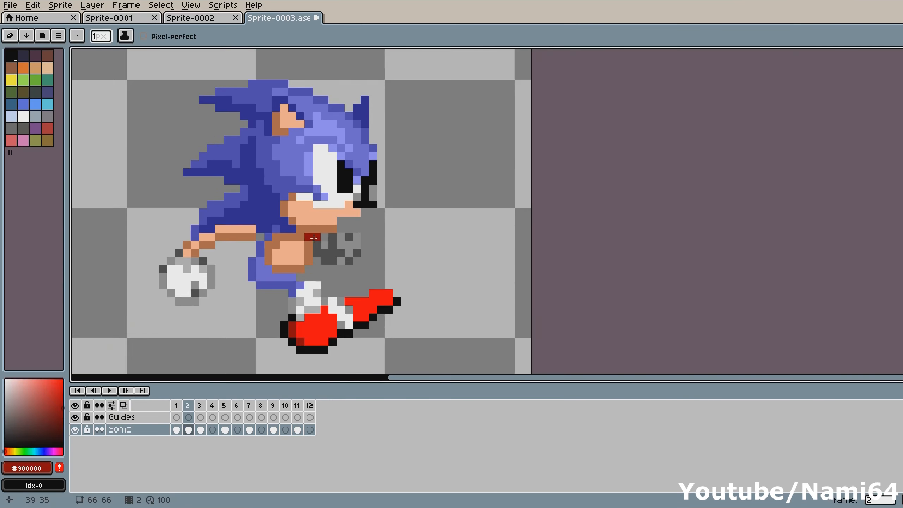
left_click(299, 237)
key("Left")
key("Right")
- Reshade the fingers of frame 2's shadowed front hand with sampled greys, including #909090
left_click(341, 253, "alt")
mouse_move(341, 229)
left_mouse_down()
mouse_move(356, 229)
mouse_move(357, 245)
left_mouse_up()
left_click(316, 293, "alt")
left_click(356, 229, "alt")
mouse_move(364, 237)
left_mouse_down()
mouse_move(362, 246)
mouse_move(309, 228)
left_mouse_up()
left_click(348, 253, "alt")
- Copy the 4 × 6 px dark-blue hip patch from frame 3 and paste it into frame 2
scroll(343, 249, "down", 1)
key("Right")
key("m")
scroll(358, 178, "up", 2)
left_click(303, 281, "shift")
key("ctrl+c")
scroll(300, 275, "down", 1)
key("Left")
key("ctrl+v")
- Turn on onion skinning, nudge the pasted hip patch down one pixel into place and sample dark blue #242490
key("F3")
key("Down")
key("Down")
key("Up")
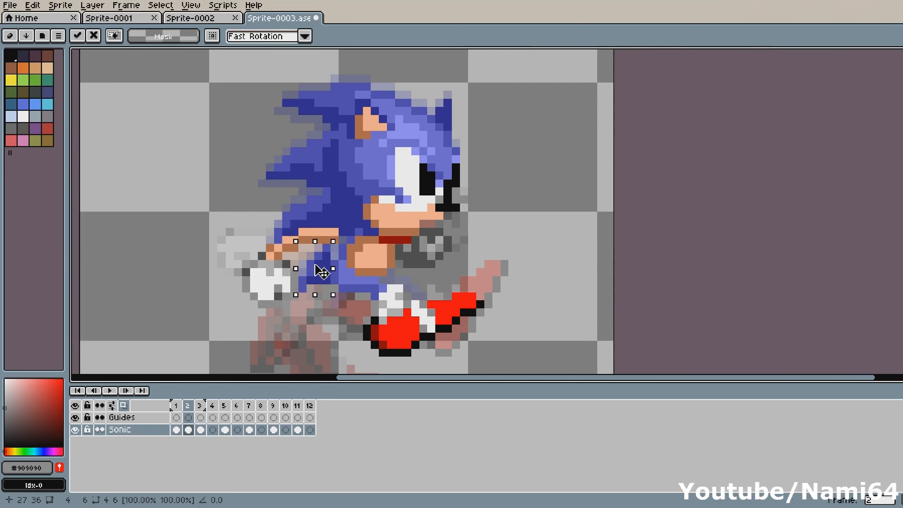
key("ctrl+d")
left_click(334, 253, "alt")
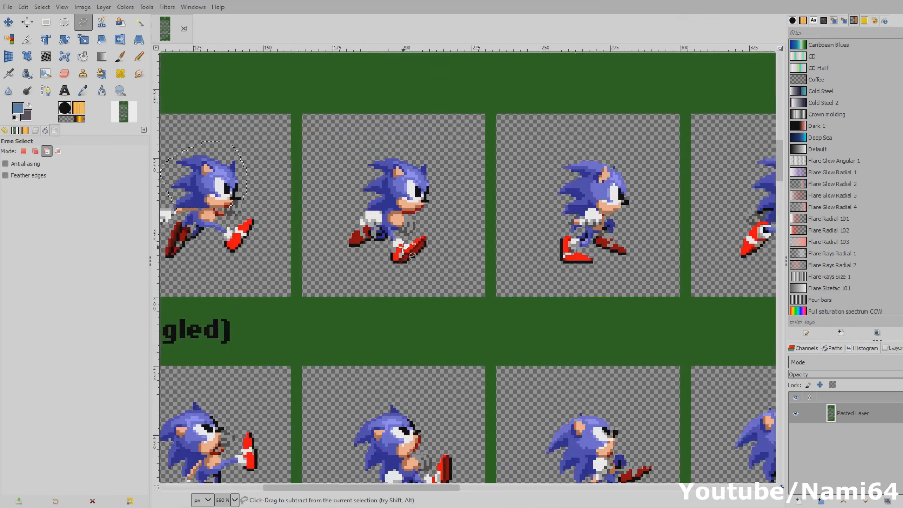
- Bring the 17 × 13 px front shoe from GIMP's third running cell into frame 4 and move it below the head
scroll(402, 246, "up", 3)
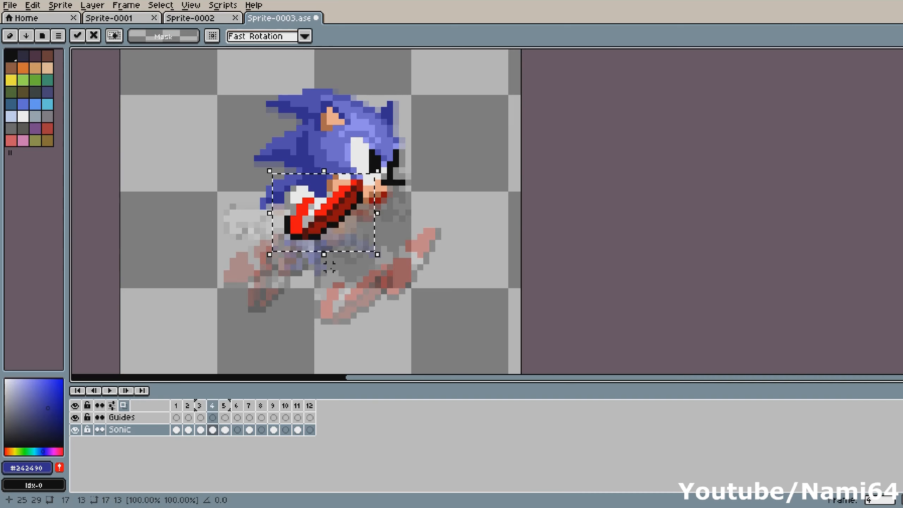
left_click_drag(322, 220, 368, 281)
- Thin the sole of frame 4's shoe by redrawing its black #000000 outline one pixel inward and erasing the outer pixels
scroll(383, 297, "up", 3)
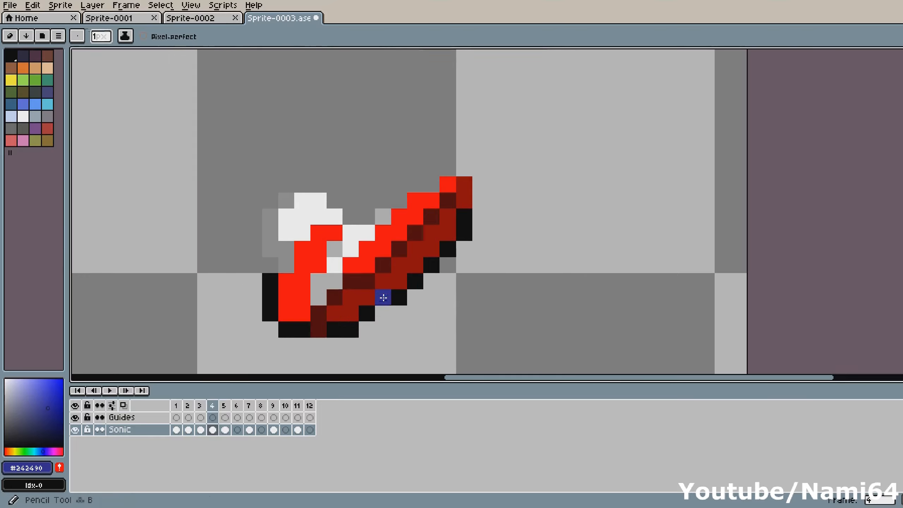
left_click(351, 329, "alt")
mouse_move(351, 313)
left_mouse_down()
mouse_move(424, 266)
mouse_move(447, 233)
left_mouse_up()
key("e")
mouse_move(464, 233)
left_mouse_down()
mouse_move(463, 250)
mouse_move(431, 265)
left_mouse_up()
left_click(399, 297)
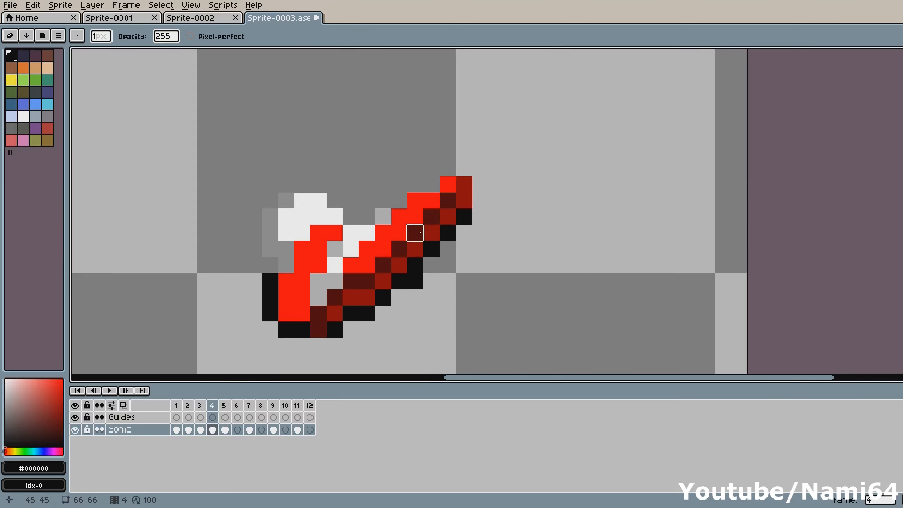
- Shade the heel of frame 4's shoe with sampled dark red #900000
key("b")
left_click(423, 204, "alt")
left_click(330, 315, "alt")
left_click(286, 313)
scroll(338, 295, "down", 2)
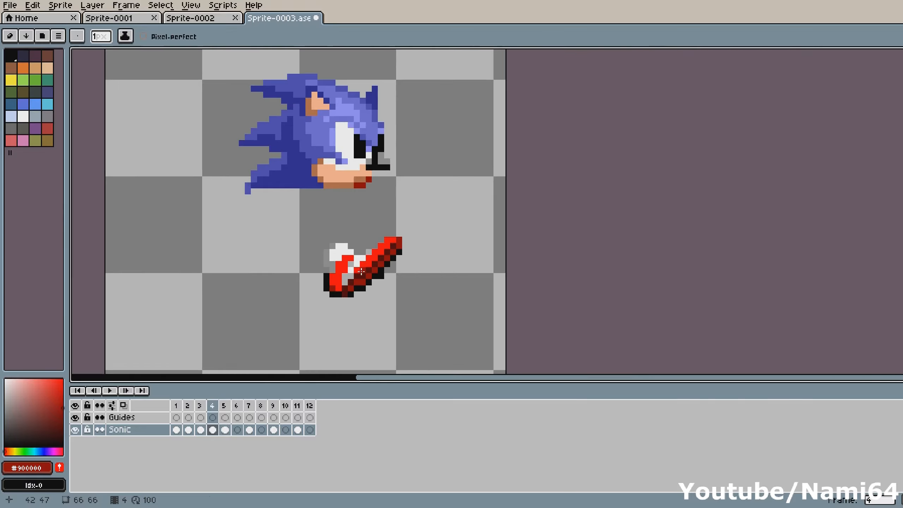
- Add darker red #480000 shading to the sole of frame 4's front shoe and compare it with the neighbouring frames
scroll(372, 282, "up", 1)
left_click(334, 313, "alt")
left_click(371, 299)
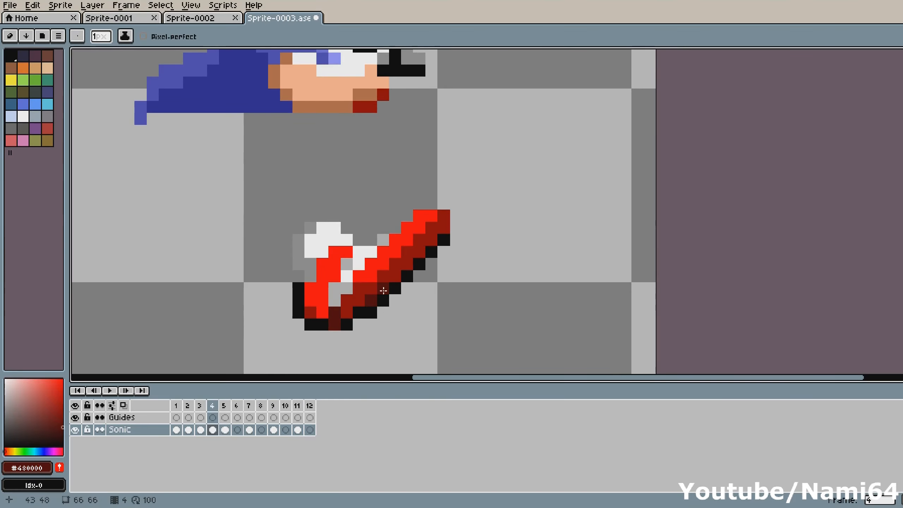
scroll(443, 224, "down", 2)
key("Left")
key("Right")
key("Right")
key("Left")
key("Left")
key("Right")
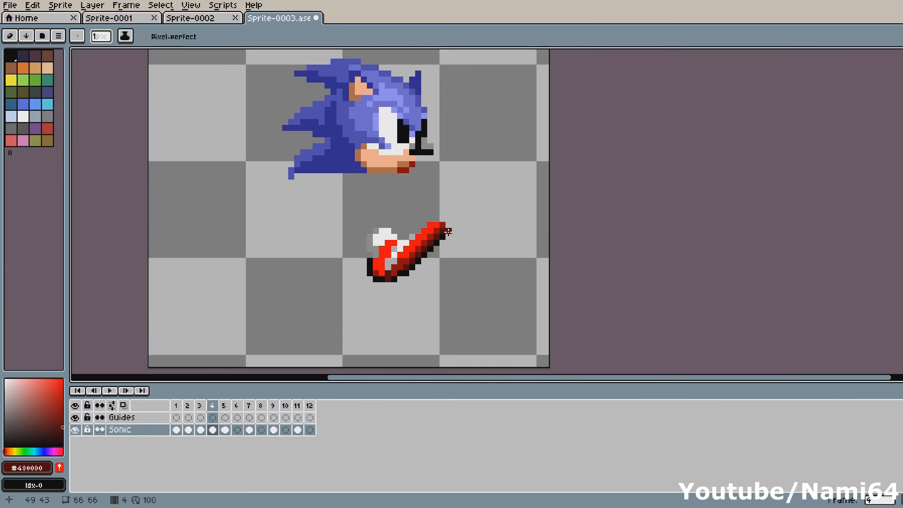
- Copy frame 3's 13 × 17 px rear shoe, rotate it nearly upright and place it below the hand in frame 2
left_click_drag(273, 200, 314, 236)
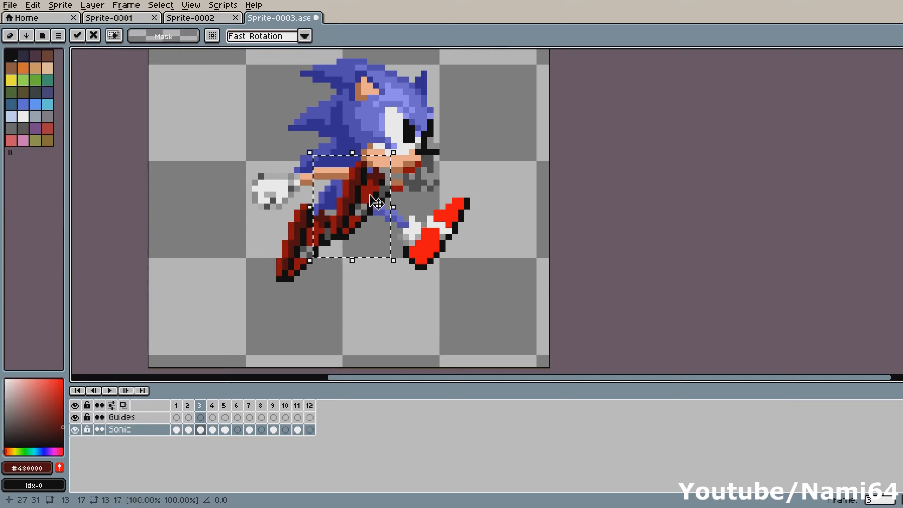
left_click_drag(354, 213, 354, 302)
left_click_drag(379, 242, 393, 229)
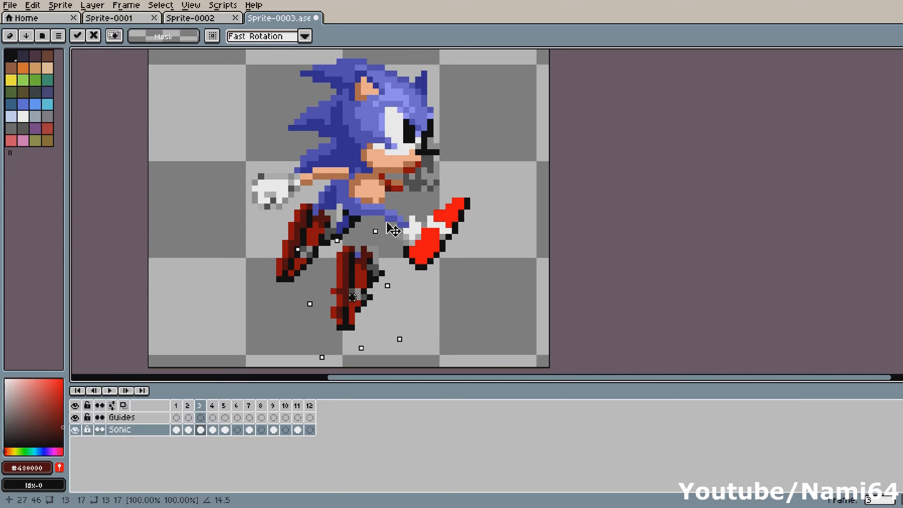
left_click_drag(387, 224, 385, 222)
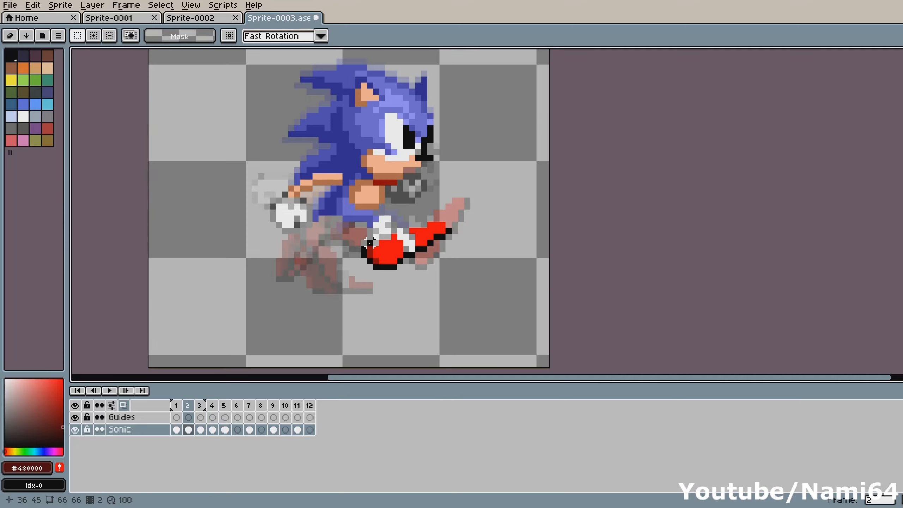
key("ctrl+v")
left_click_drag(352, 282, 317, 248)
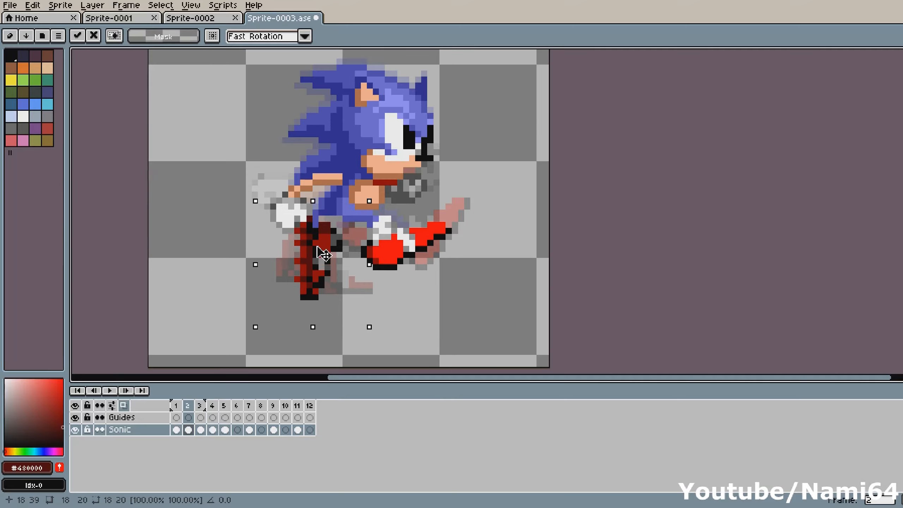
key("ctrl+d")
key("ctrl+d")
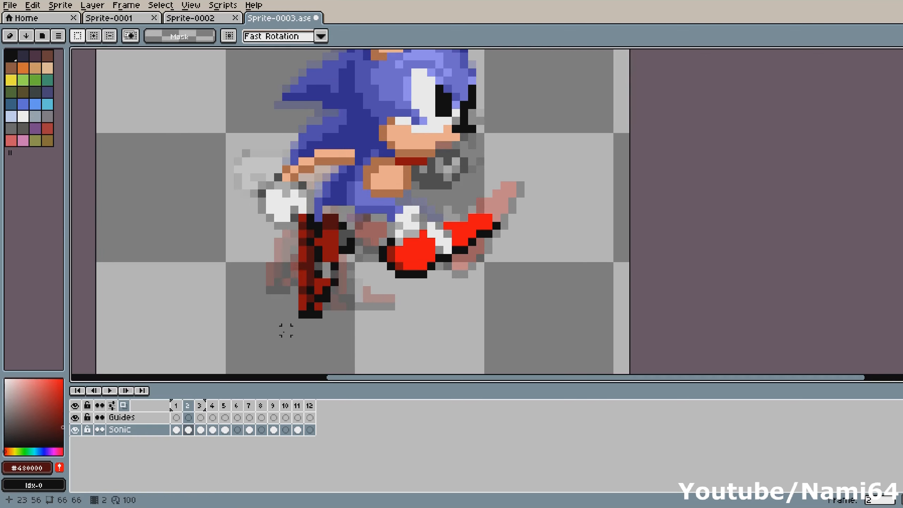
- Bend frame 2's rear shoe forward by shifting its lower rows right in stages and raising the toe one pixel
left_click_drag(286, 330, 377, 272)
key("Right")
key("ctrl+d")
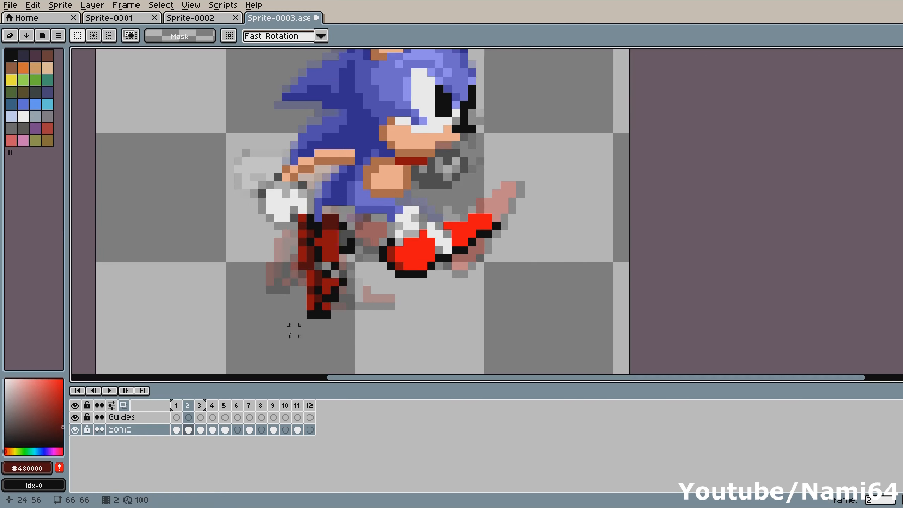
key("Right")
left_click_drag(287, 330, 360, 306)
key("ctrl+d")
key("Right")
key("Up")
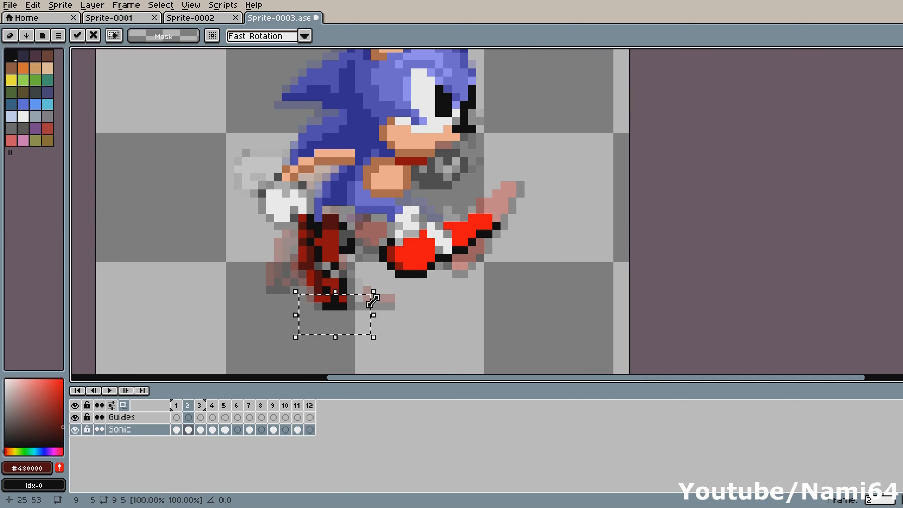
key("ctrl+d")
key("b")
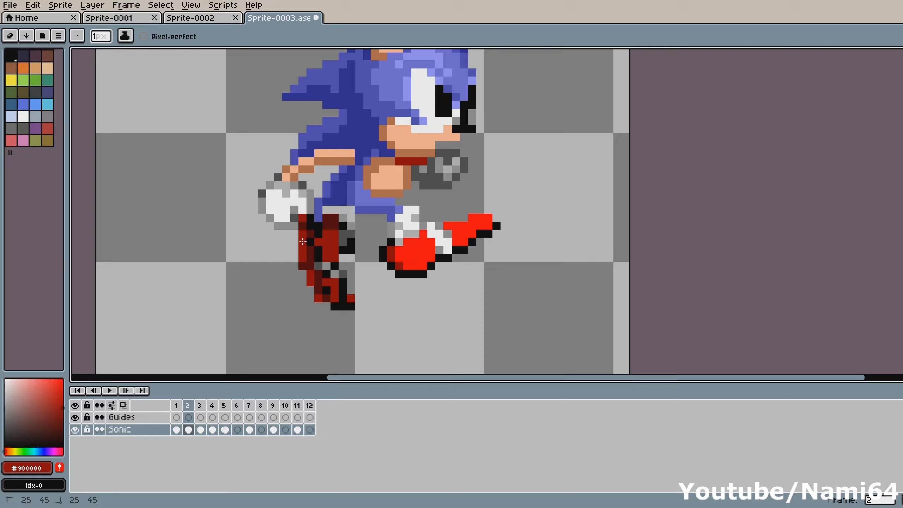
- Restore the glove's dark grey #484848 edge pixel in frame 2 and clean up the black line inside the rear shoe
left_click(295, 217, "alt")
left_click(302, 219)
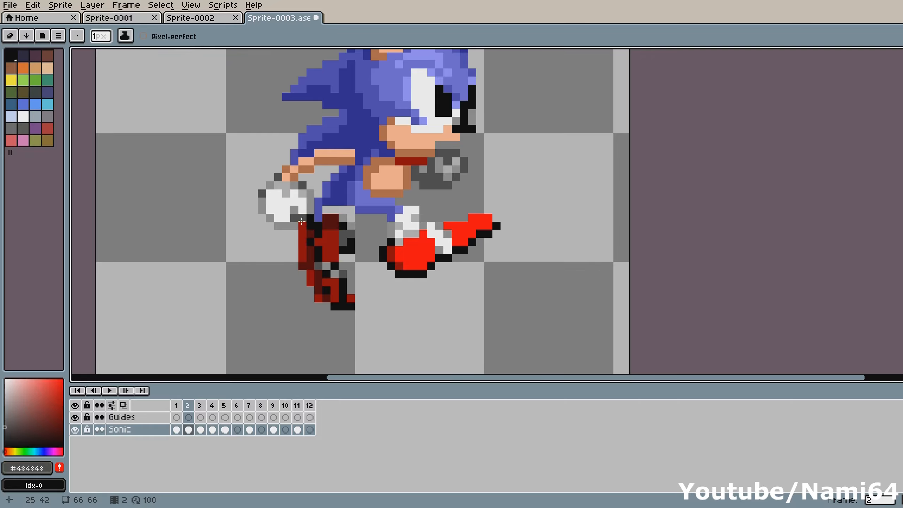
left_click(303, 226, "alt")
left_click(318, 234, "alt")
left_click(319, 242)
left_click(310, 249, "alt")
left_click(310, 242)
- Extend and shade the toe of frame 2's rear shoe with sampled black #000000 and dark red pixels, then turn on onion skinning
left_click(303, 257, "alt")
left_click(319, 290)
left_click(326, 298, "alt")
left_click(334, 305)
left_click(344, 287, "alt")
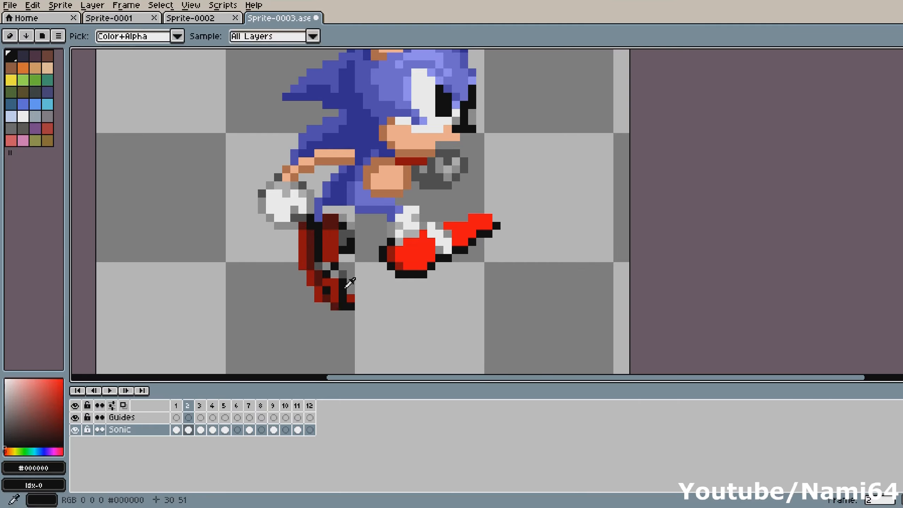
left_click_drag(350, 290, 358, 305)
left_click(334, 306, "alt")
left_click_drag(342, 306, 358, 306)
left_click(335, 291, "alt")
left_click(326, 298, "alt")
left_click(326, 290)
left_click(343, 290)
key("F3")
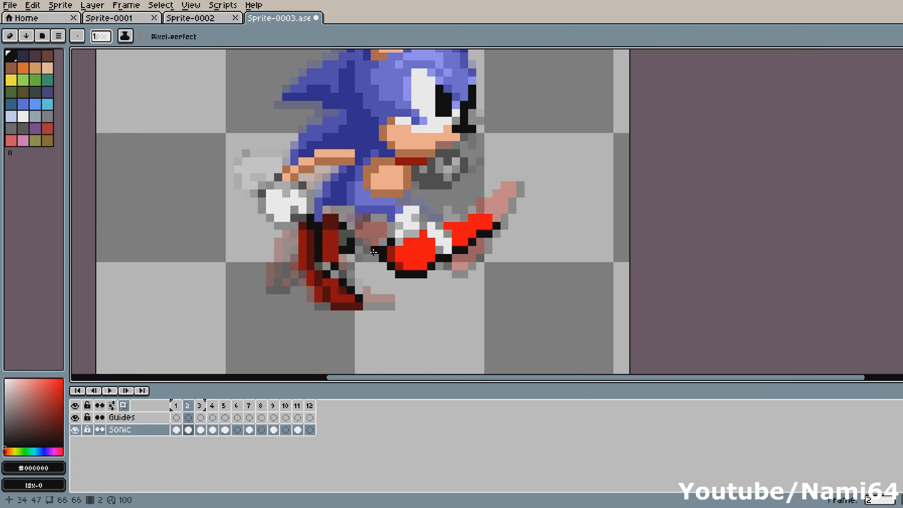
- Redraw frame 2's rear leg above the shoe with a black outline and dark blue #242490, erase stray pixels and compare neighbouring frames
mouse_move(350, 234)
left_mouse_down()
mouse_move(358, 217)
mouse_move(343, 250)
left_mouse_up()
key("e")
key("b")
key("e")
left_click(350, 218, "alt")
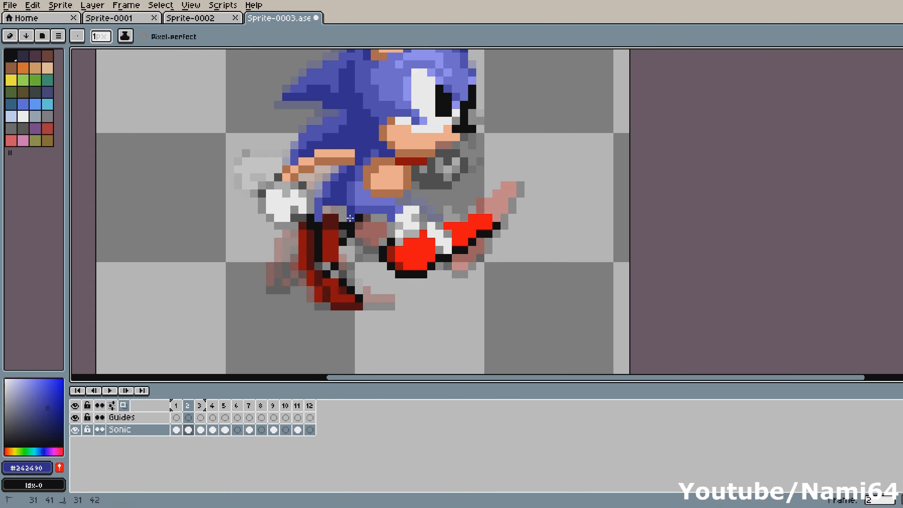
left_click(125, 406)
key("e")
left_click(334, 217)
key("Left")
key("Right")
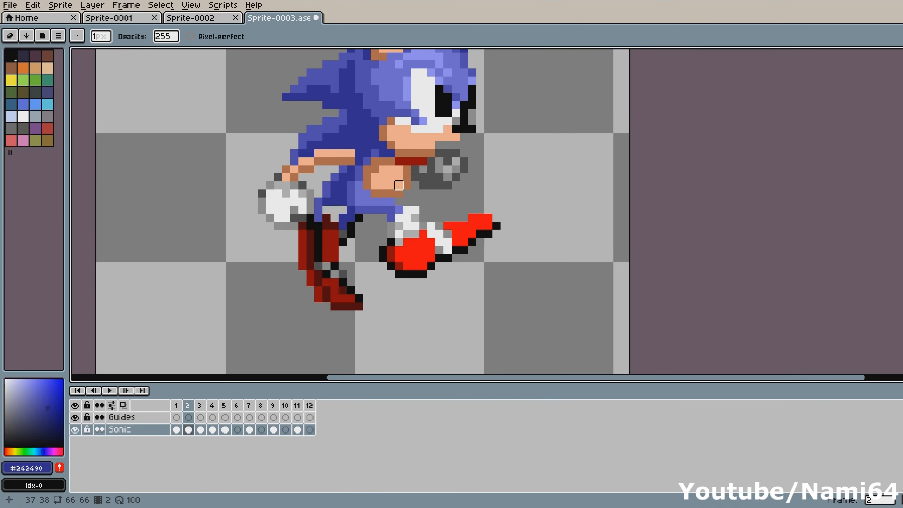
key("Right")
key("Left")
- Draw frame 4's rear shoe below the hand with a black #000000 sole outline, dark red #900000 fill and darker red edges
left_click_drag(252, 297, 264, 287)
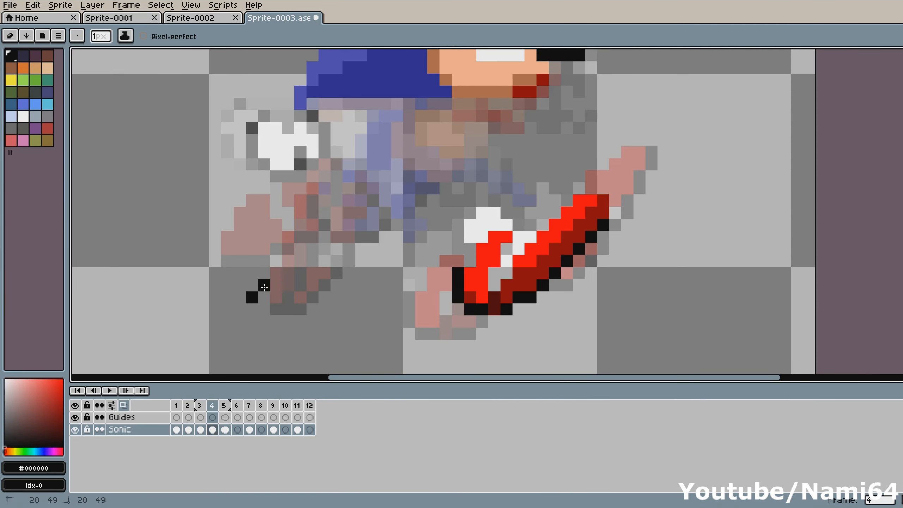
left_click_drag(315, 242, 314, 249)
left_click(512, 284, "alt")
left_click_drag(251, 286, 242, 278)
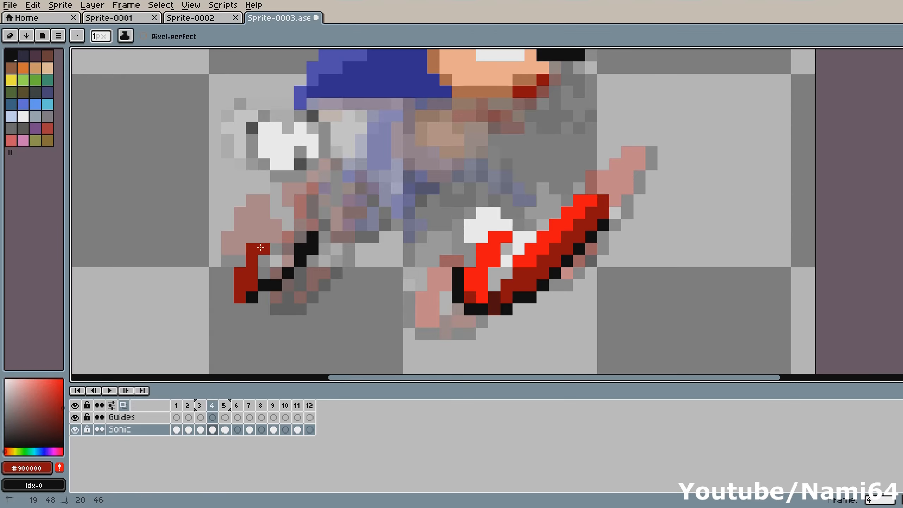
mouse_move(261, 248)
left_mouse_down()
mouse_move(287, 202)
mouse_move(303, 225)
mouse_move(265, 272)
mouse_move(292, 239)
mouse_move(265, 264)
mouse_move(274, 237)
mouse_move(298, 210)
mouse_move(322, 254)
mouse_move(266, 307)
mouse_move(302, 235)
left_mouse_up()
left_click(263, 286)
left_click(494, 309, "alt")
left_click(312, 161, "alt")
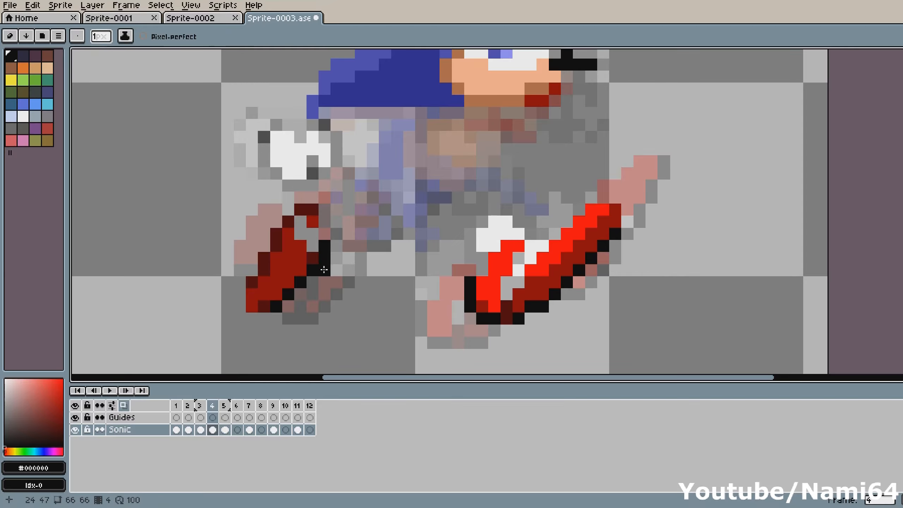
left_click(334, 255)
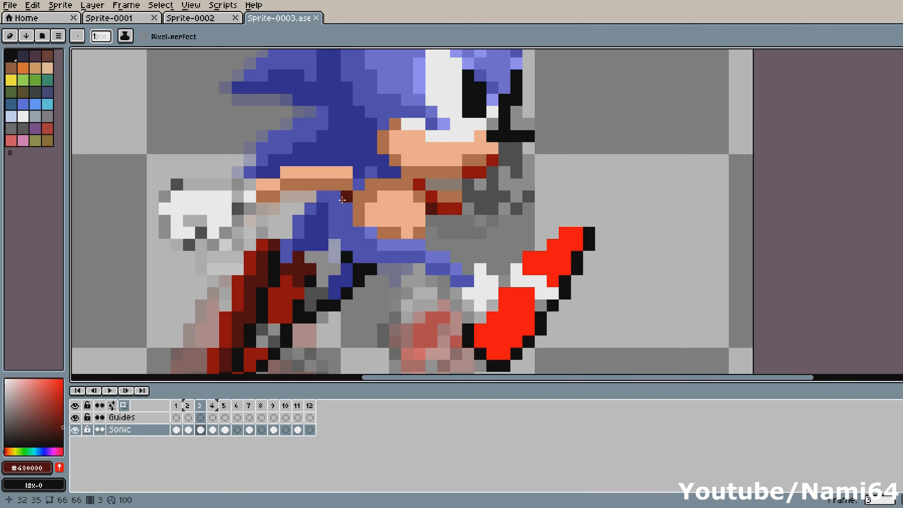
- Copy the blue torso patch from frame 3 into frame 4, shift it one pixel left and paint the arm with skin tone #fcb490
key("m")
left_click_drag(289, 188, 355, 221)
left_click_drag(300, 244, 300, 246)
key("ctrl+c")
key("Right")
key("ctrl+v")
left_click_drag(344, 217, 332, 218)
key("b")
left_click(394, 149, "alt")
key("ctrl+z")
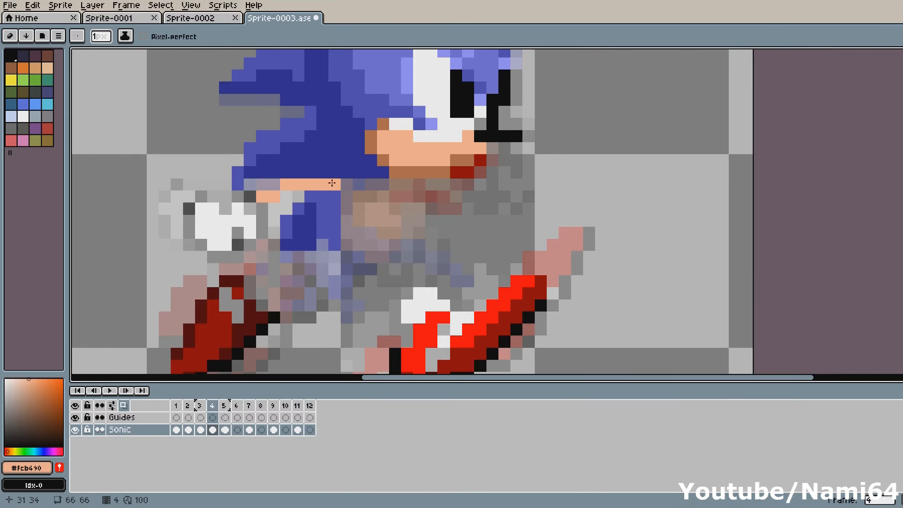
- Position the grey far hand and the 7 × 7 px chest patch below the head in frame 4
scroll(295, 193, "down", 3)
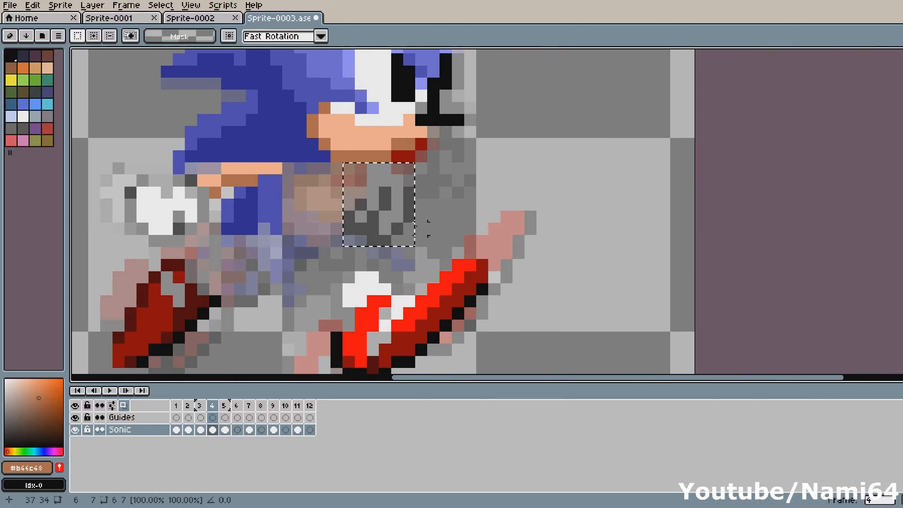
left_click_drag(391, 221, 403, 226)
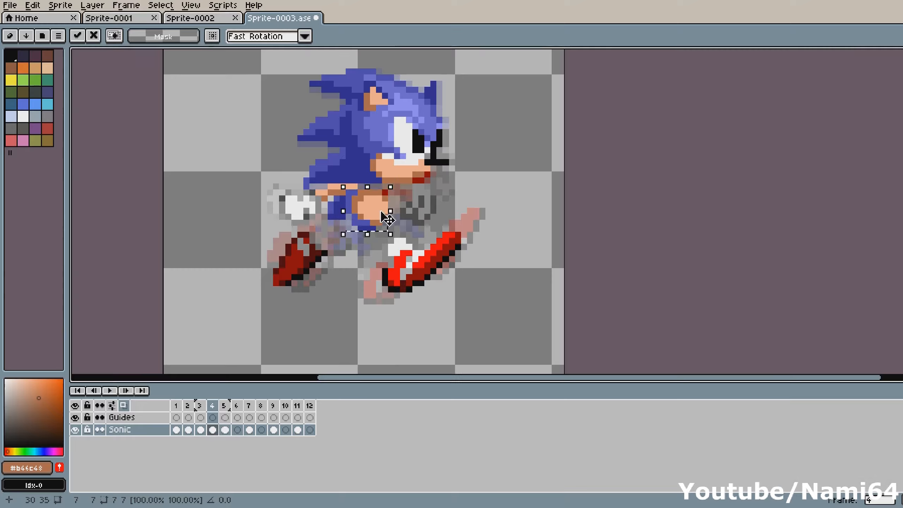
scroll(384, 219, "up", 3)
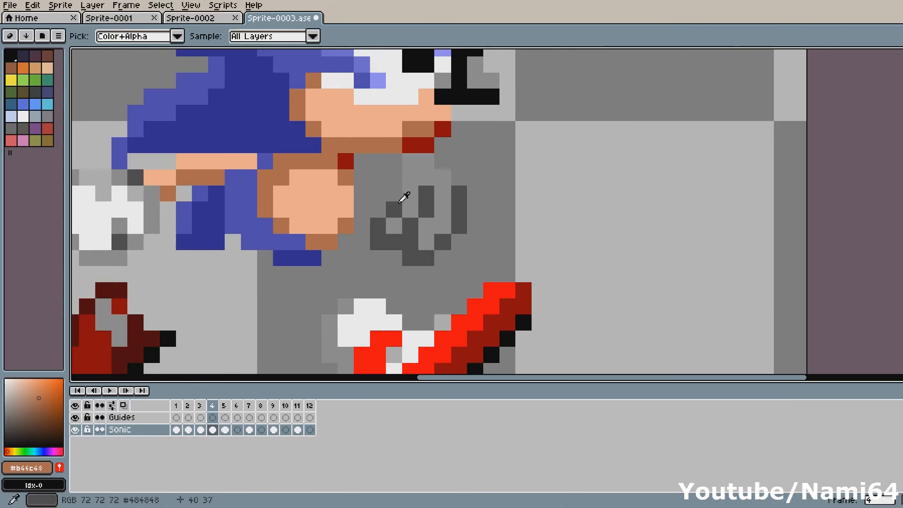
- Paint the gap between frame 4's chest and far hand with sampled dark blue, brown #b46c48 and dark red pixels
left_click(399, 229)
left_click_drag(399, 228, 400, 245)
left_click(389, 232, "alt")
left_click(411, 233)
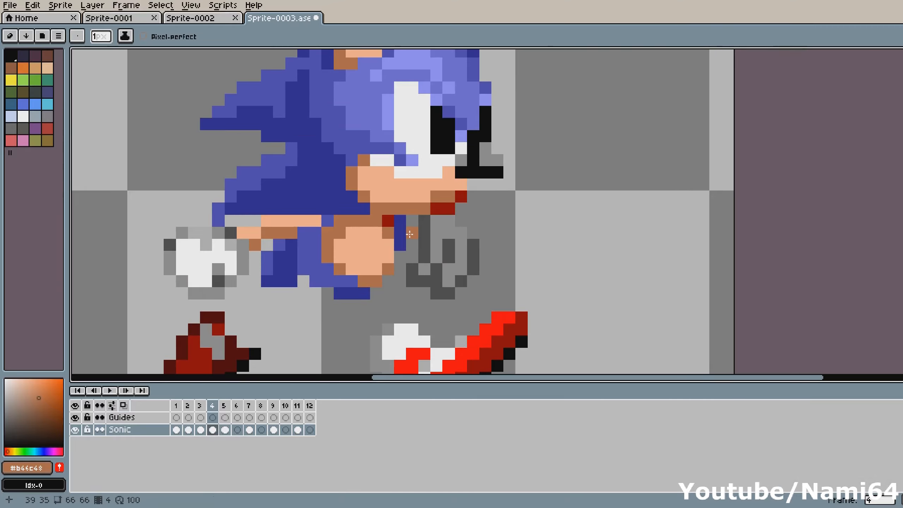
left_click(389, 221, "alt")
left_click(412, 244)
left_click(412, 233, "alt")
left_click(400, 221)
- Draw frame 4's front leg from the hip down to the sock with sampled blue #4848b4
scroll(442, 229, "down", 2)
left_click(421, 234, "alt")
scroll(398, 246, "up", 1)
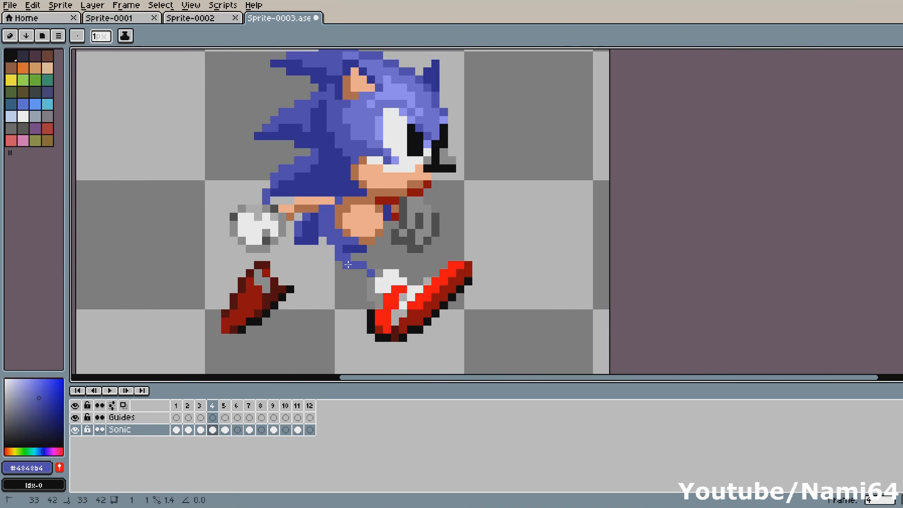
left_click(358, 273)
left_click(358, 282)
- Using onion skinning, outline frame 4's rear leg in black #000000 and fill in its sampled blue pixels
left_click(290, 289, "alt")
key("F3")
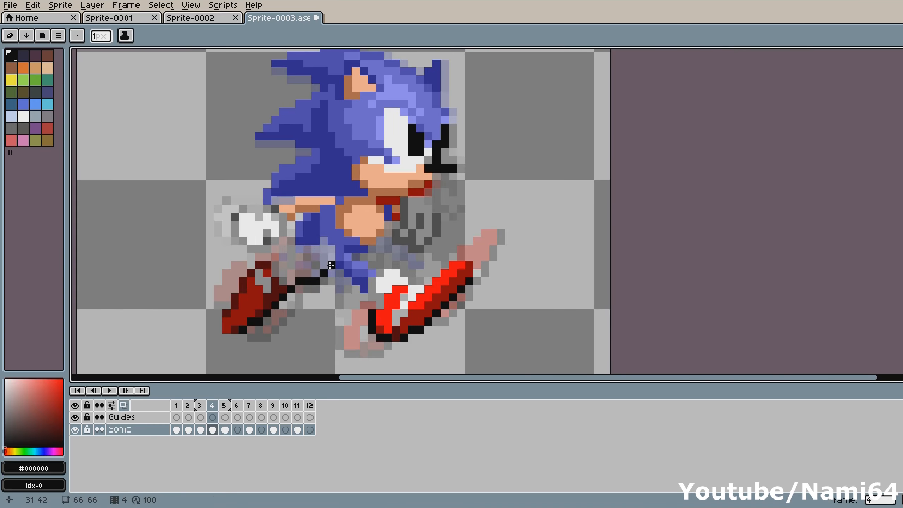
left_click(321, 249, "alt")
left_click_drag(298, 273, 336, 278)
scroll(319, 247, "up", 1)
left_click(332, 262, "alt")
left_click(326, 262)
left_click(374, 250, "alt")
left_click(373, 262)
- Add sampled dark grey #484848 sock pixels between frame 4's rear shoe and leg
scroll(371, 263, "down", 1)
scroll(255, 305, "up", 1)
left_click(301, 279, "alt")
left_click(331, 241)
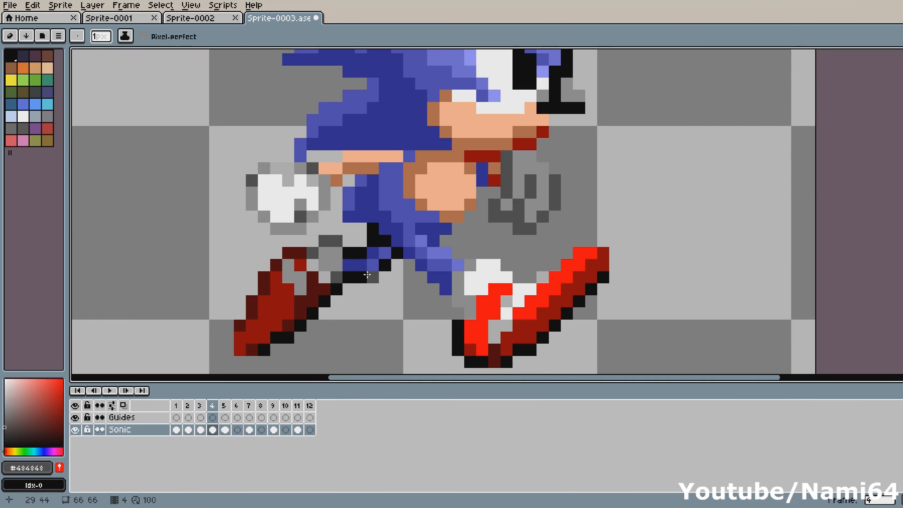
left_click(335, 253, "alt")
scroll(368, 237, "down", 1)
- Play the running animation to check the new in-between poses, then stop it
key("Return")
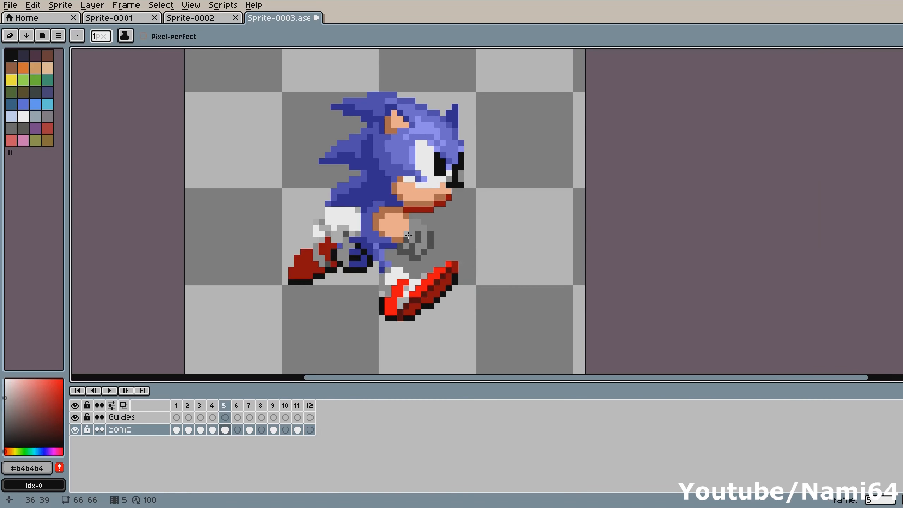
scroll(382, 237, "down", 1)
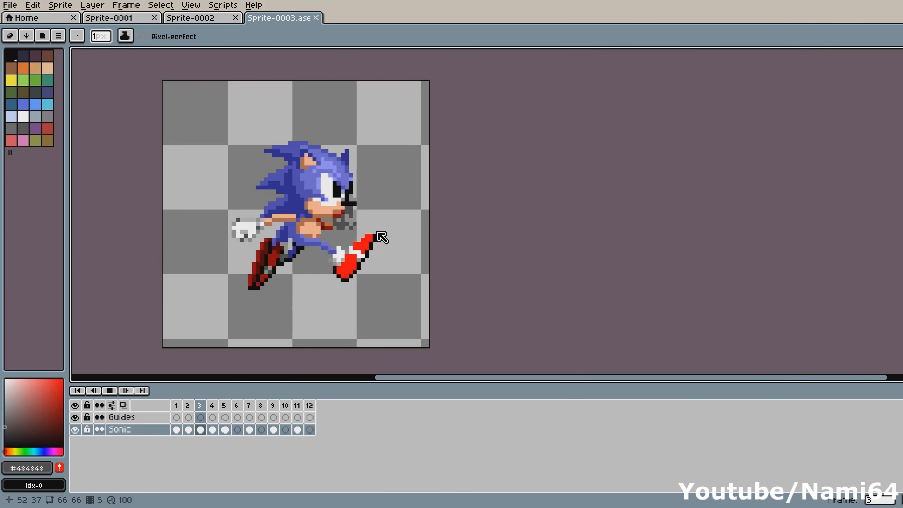
key("Return")
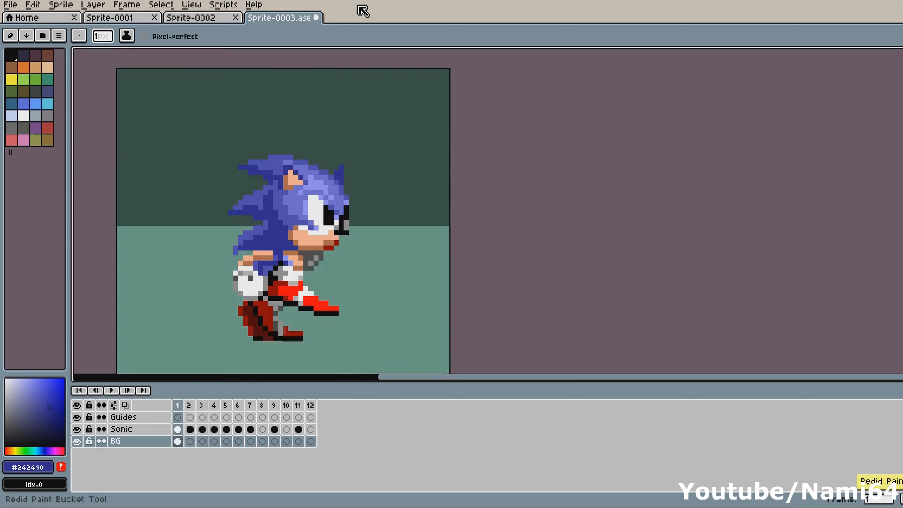
- Redo the undone edits one after another to restore the in-between poses on frames 6, 8, 10 and 12
key("ctrl+y")
key("ctrl+y")
key("ctrl+y")
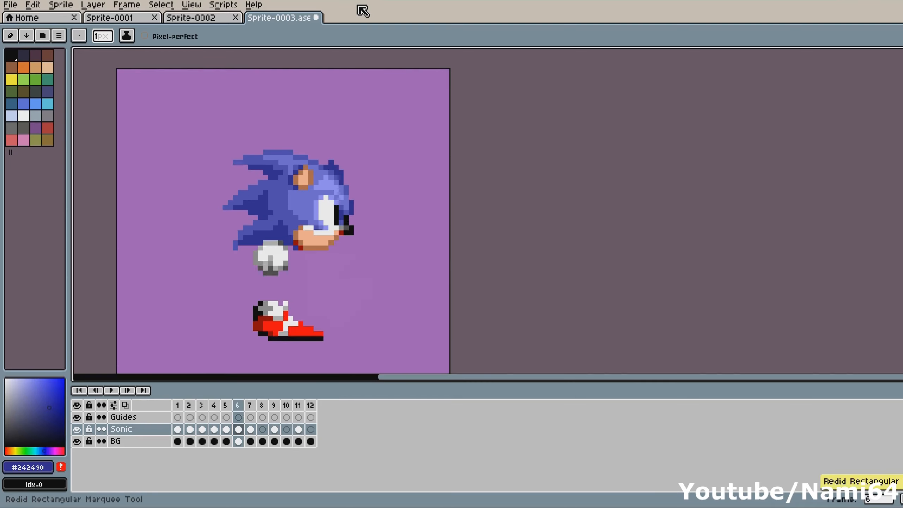
key("ctrl+y")
key("ctrl+y")
key("ctrl+y")
key("ctrl+y")
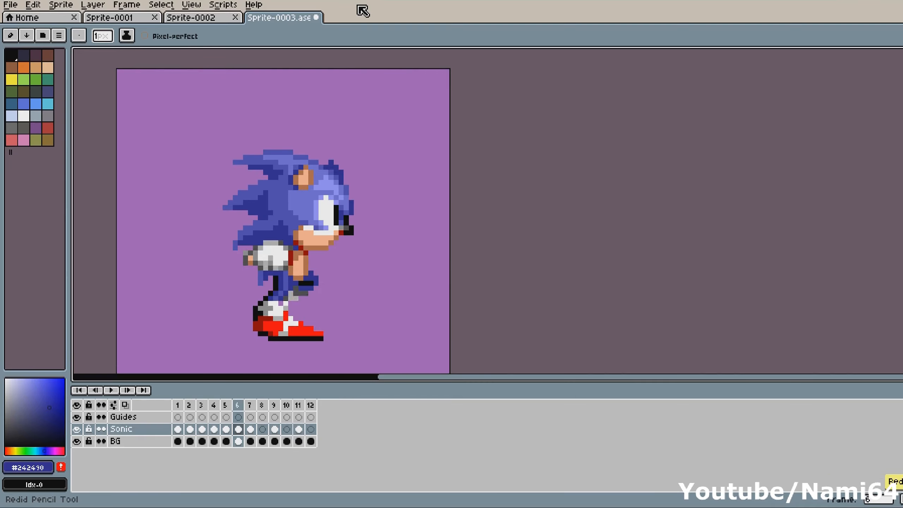
key("ctrl+y")
key("ctrl+y")
key("ctrl+y")
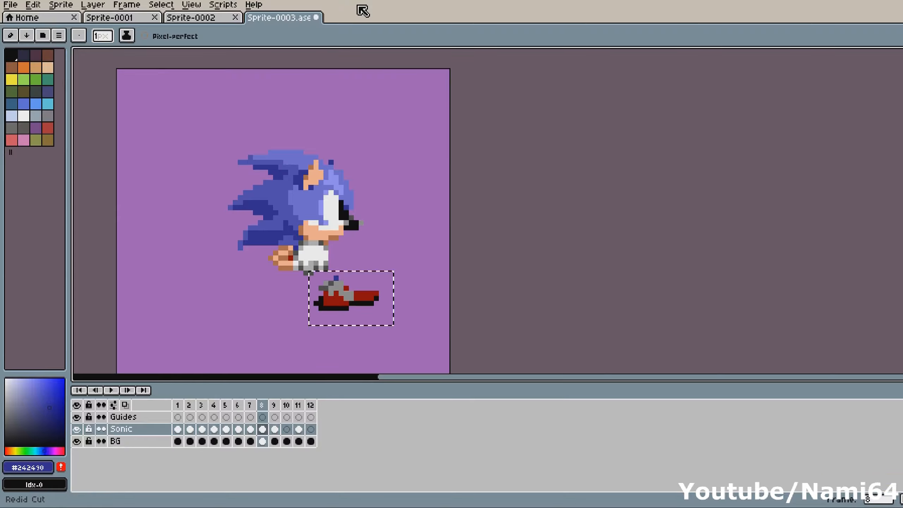
key("ctrl+y")
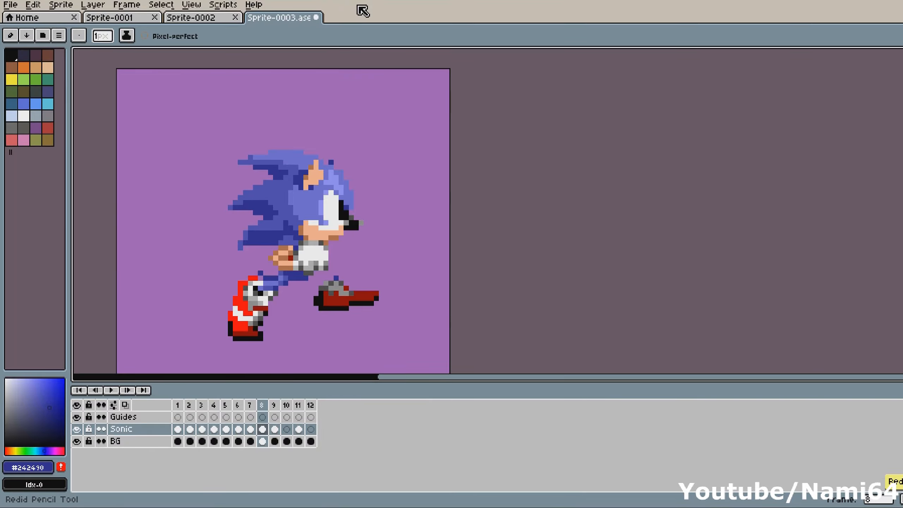
key("ctrl+y")
key("ctrl+y")
key("ctrl+y")
key("ctrl+y")
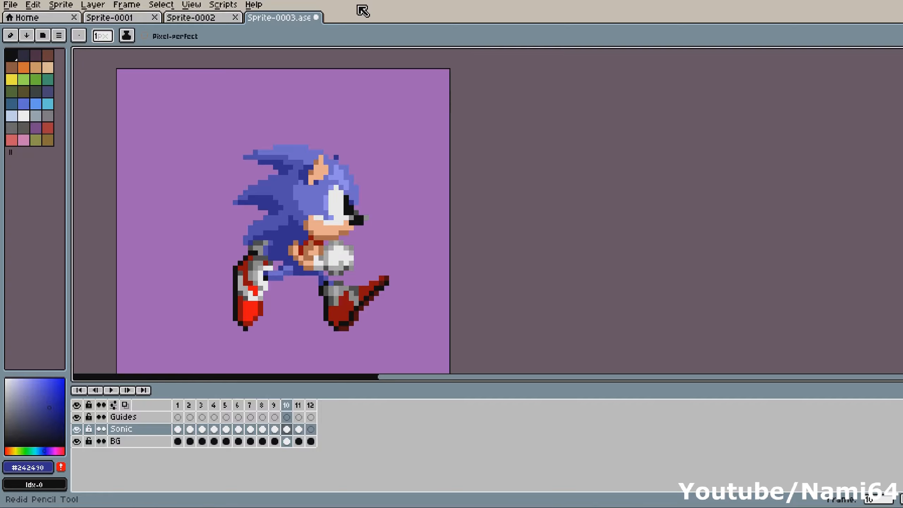
key("ctrl+y")
key("ctrl+y")
key("ctrl+y")
key("ctrl+y")
key("ctrl+y")
- Set a constant duration of 35 ms for frames 1 to 12 and play the animation
left_click(138, 6)
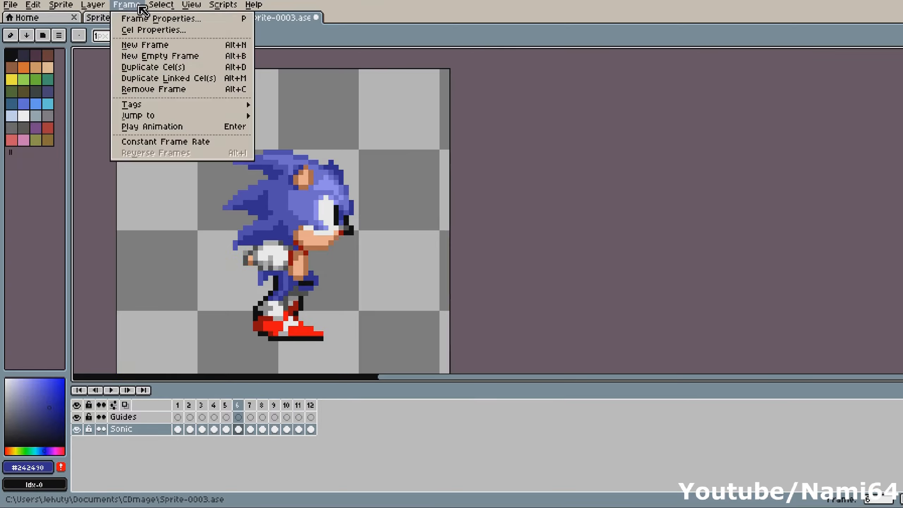
left_click(153, 142)
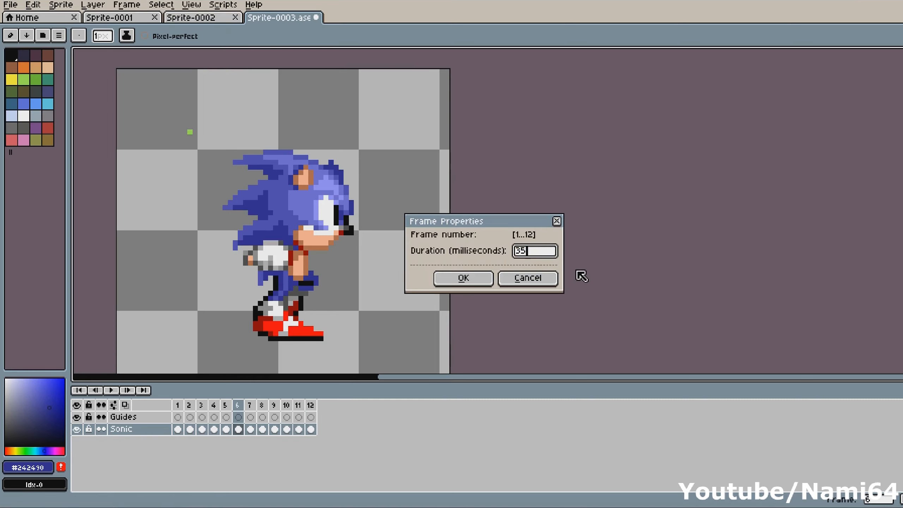
key("Return")
key("Return")
- Set the constant duration of all 12 frames to 50 ms and play the animation
left_click(127, 5)
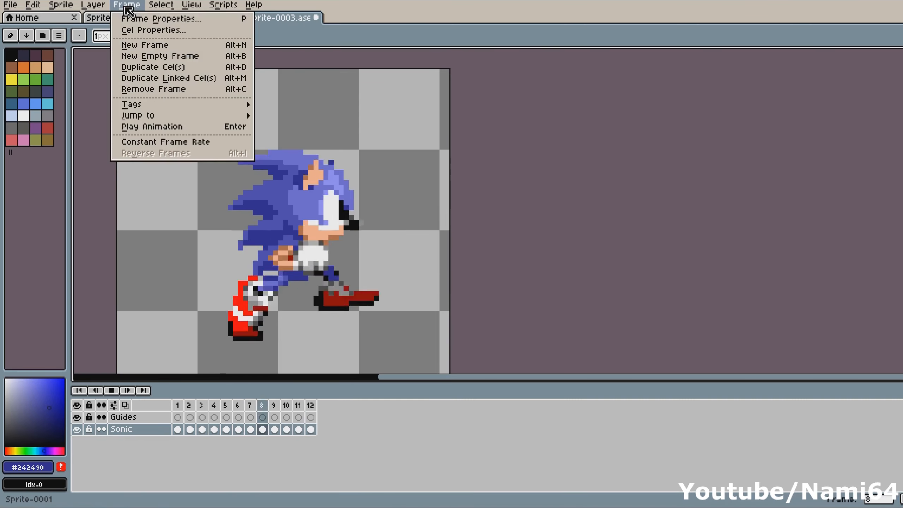
left_click(174, 142)
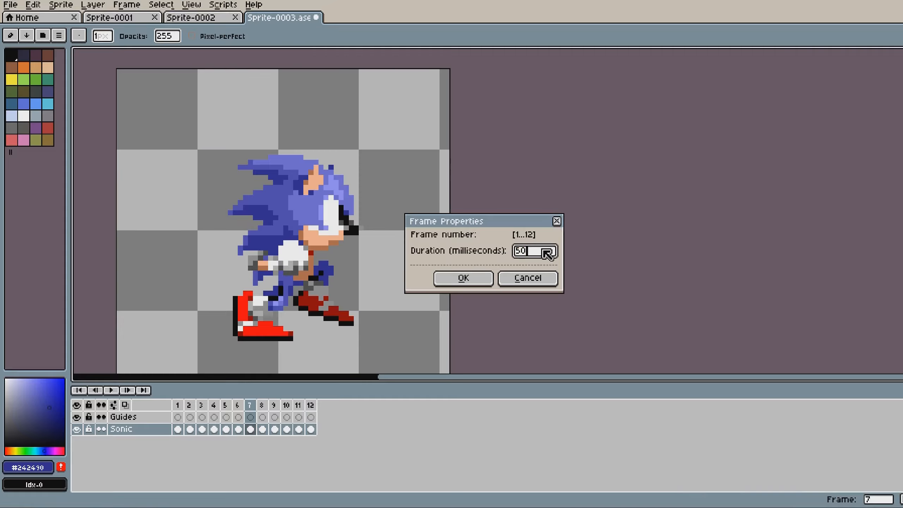
key("Return")
key("Return")
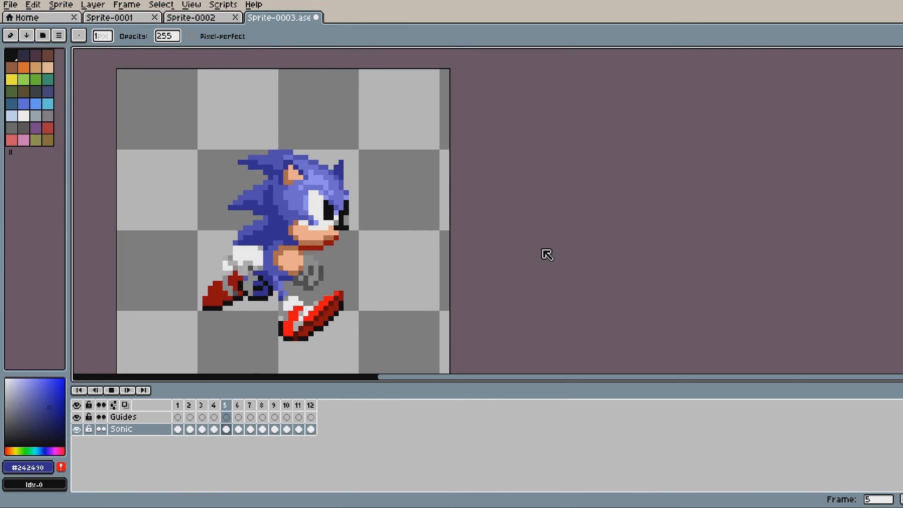